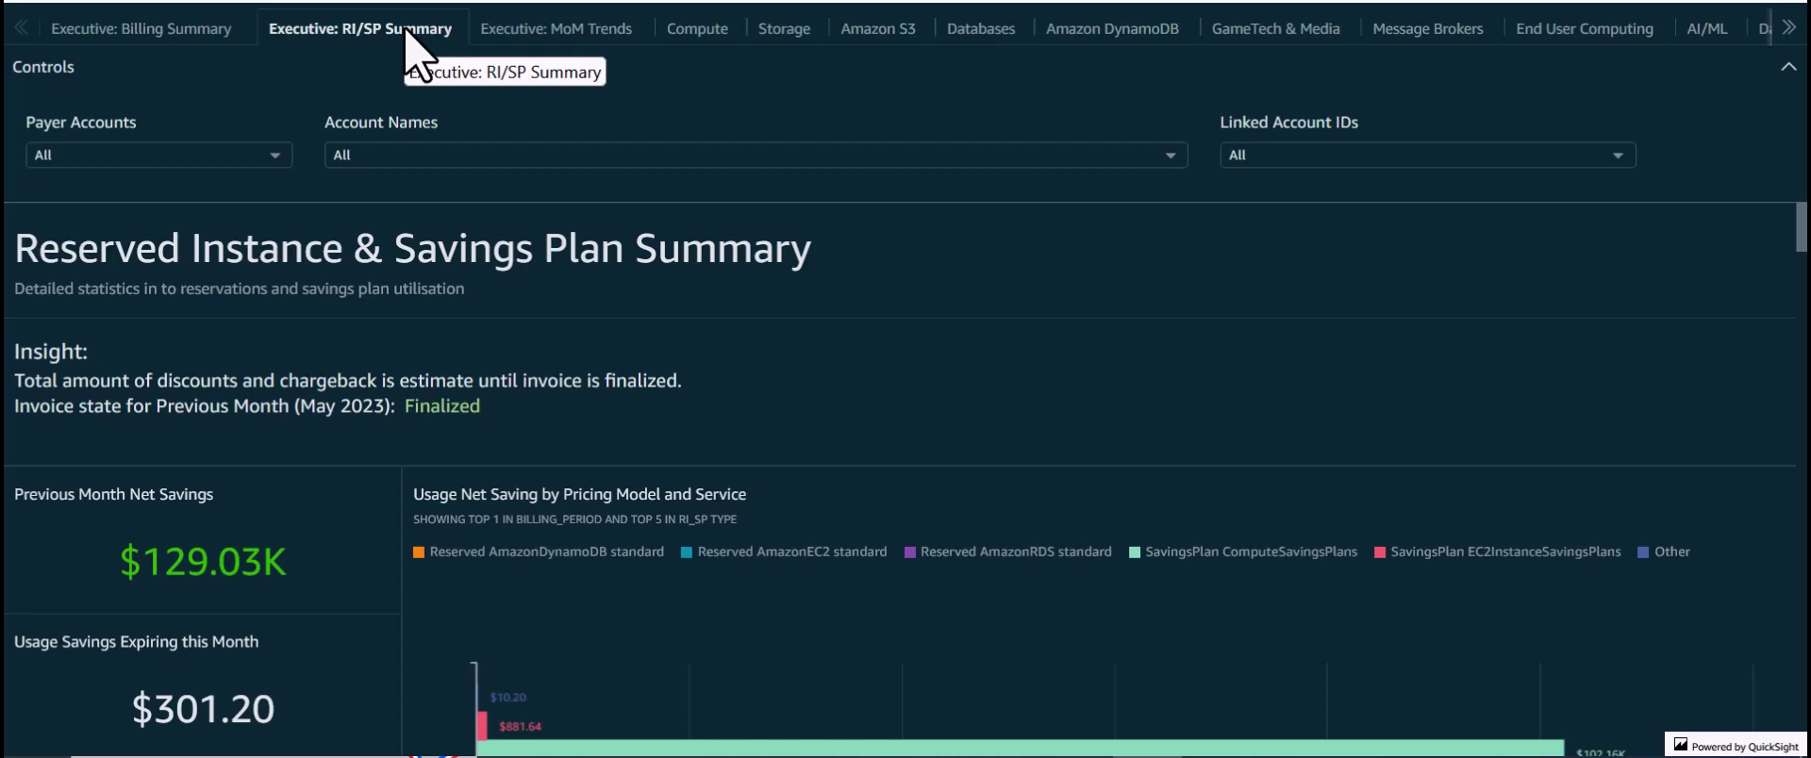
{"action": "left_click", "coordinate": [207, 158]}
{"action": "left_click", "coordinate": [210, 158]}
{"action": "left_click", "coordinate": [1333, 159]}
{"action": "left_click", "coordinate": [1332, 158]}
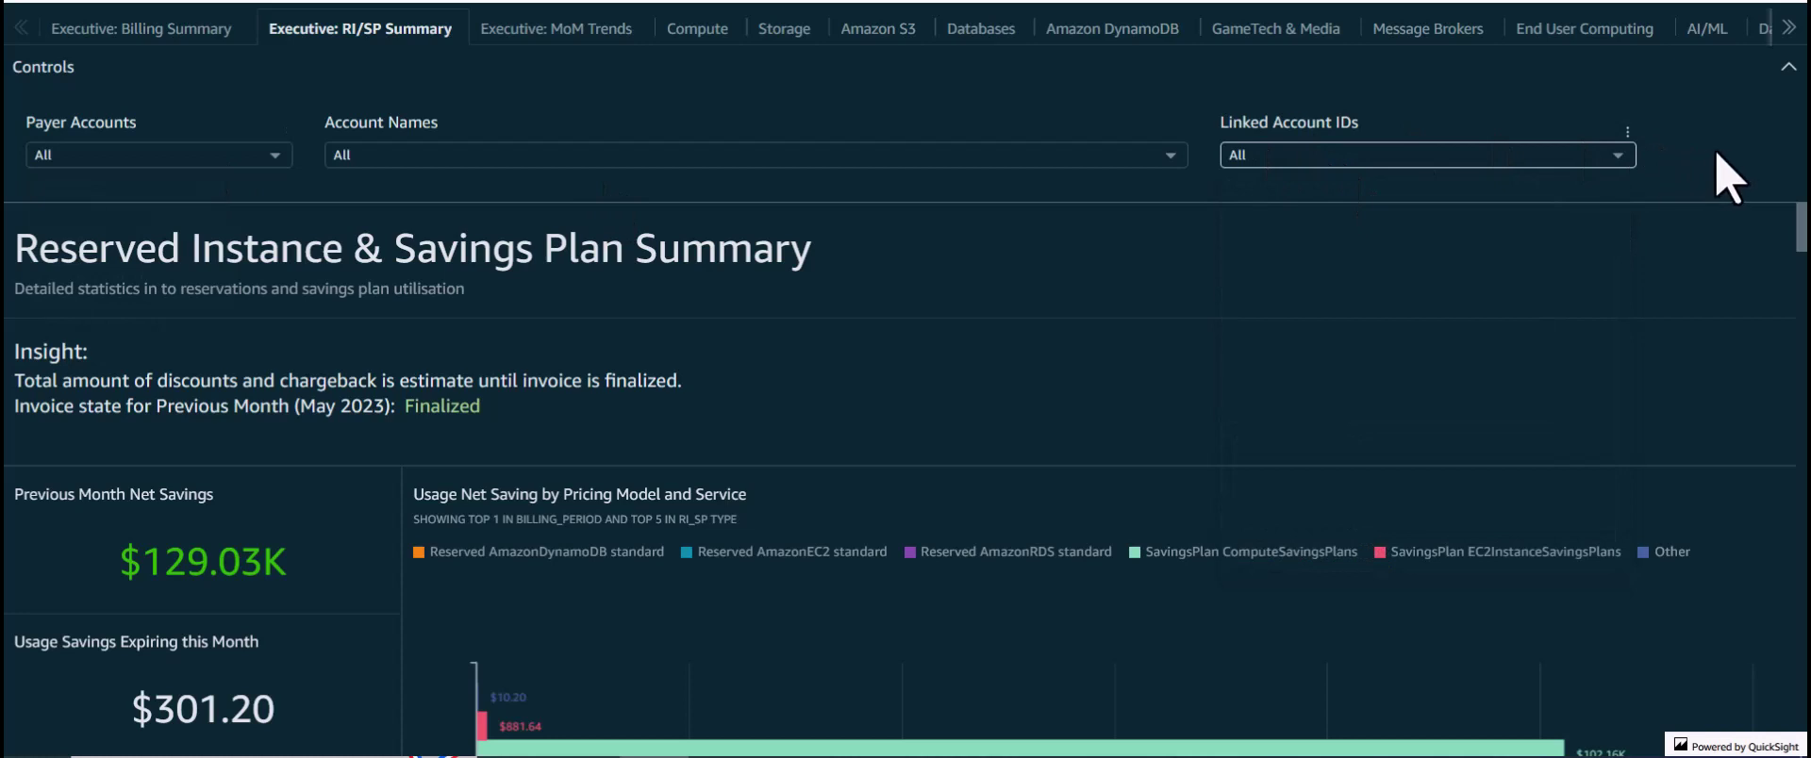
{"action": "left_click", "coordinate": [888, 85]}
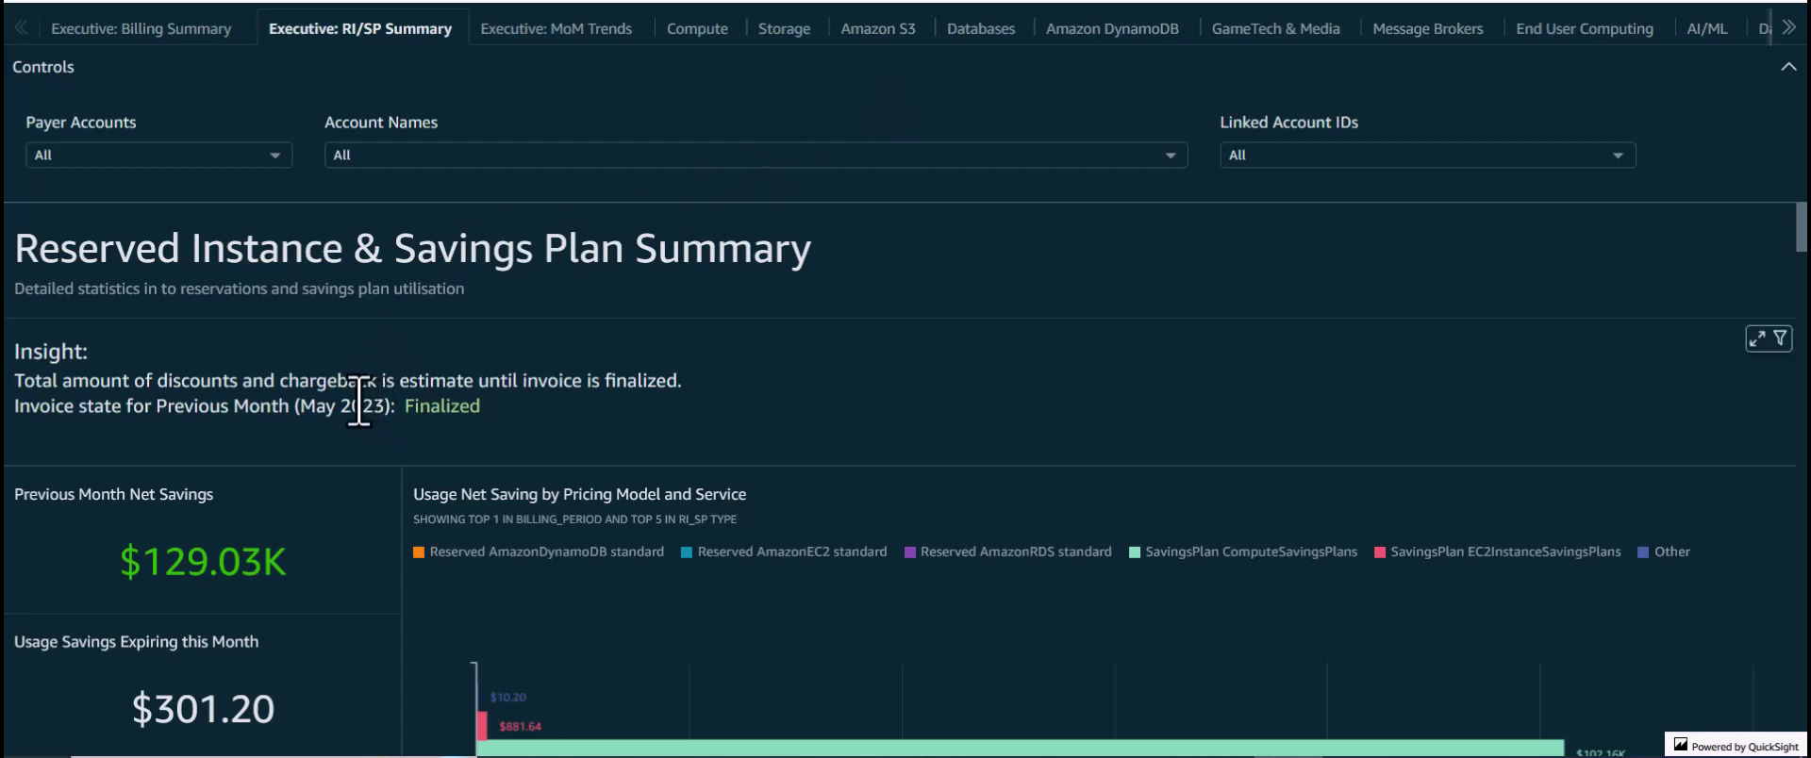
Highlight the 'Finalized' invoice-state text in the Insight box twice, clearing the selection each time.
{"action": "left_click_drag", "start_coordinate": [362, 404], "coordinate": [585, 401]}
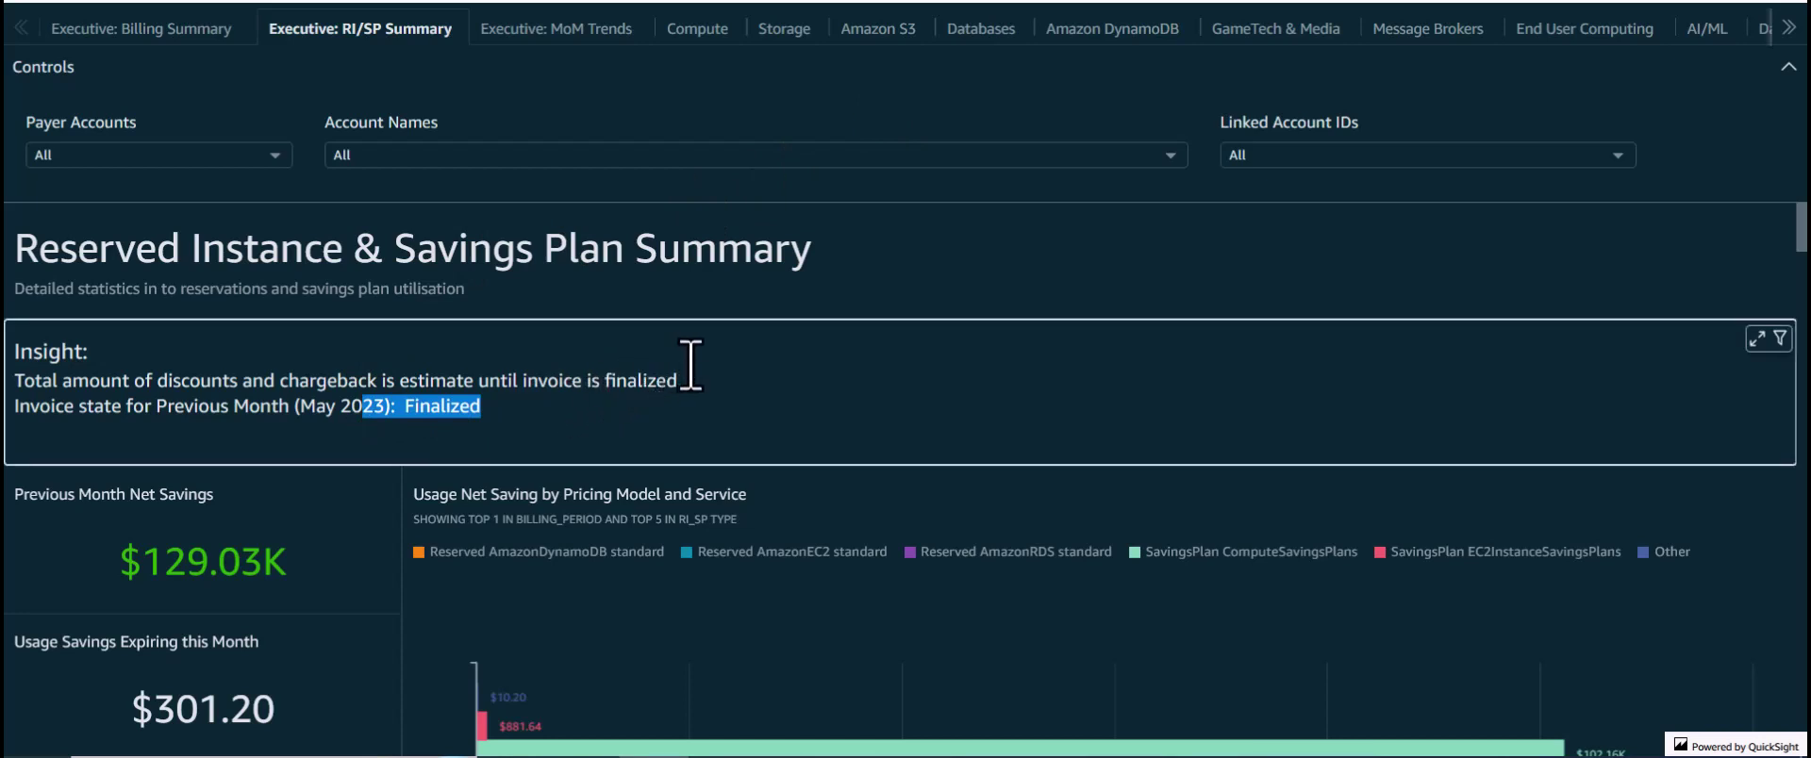
{"action": "left_click", "coordinate": [924, 282]}
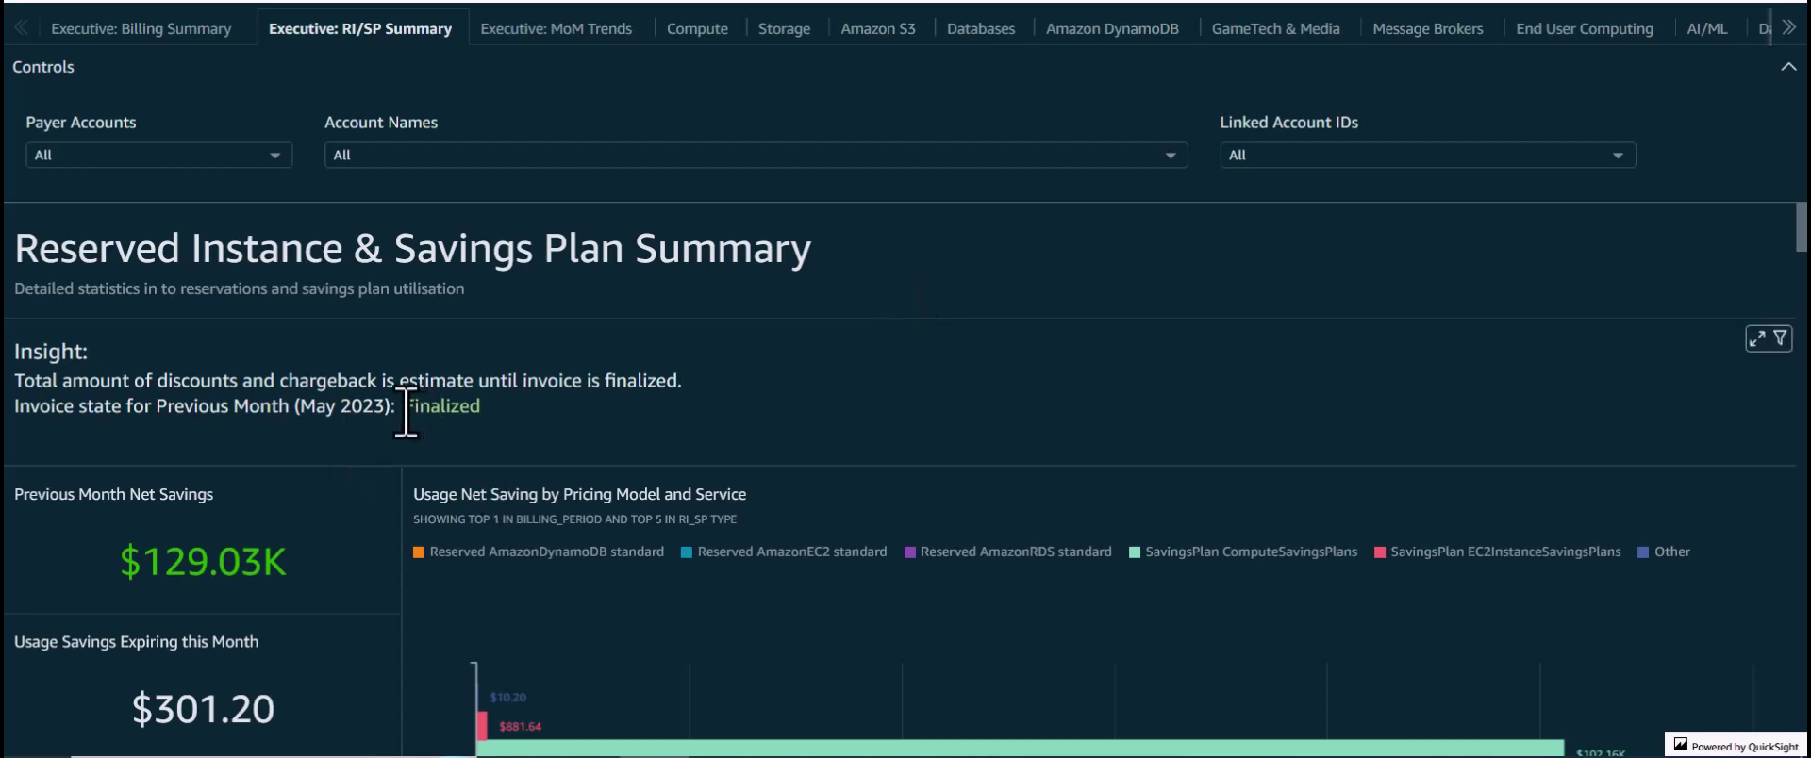
{"action": "left_click_drag", "start_coordinate": [406, 413], "coordinate": [473, 407]}
{"action": "left_click", "coordinate": [778, 325]}
Collapse the filter controls, select Previous Month Net Savings, and scroll down to Recommendations.
{"action": "left_click", "coordinate": [1783, 83]}
{"action": "scroll", "coordinate": [425, 436], "scroll_direction": "down", "scroll_amount": 5}
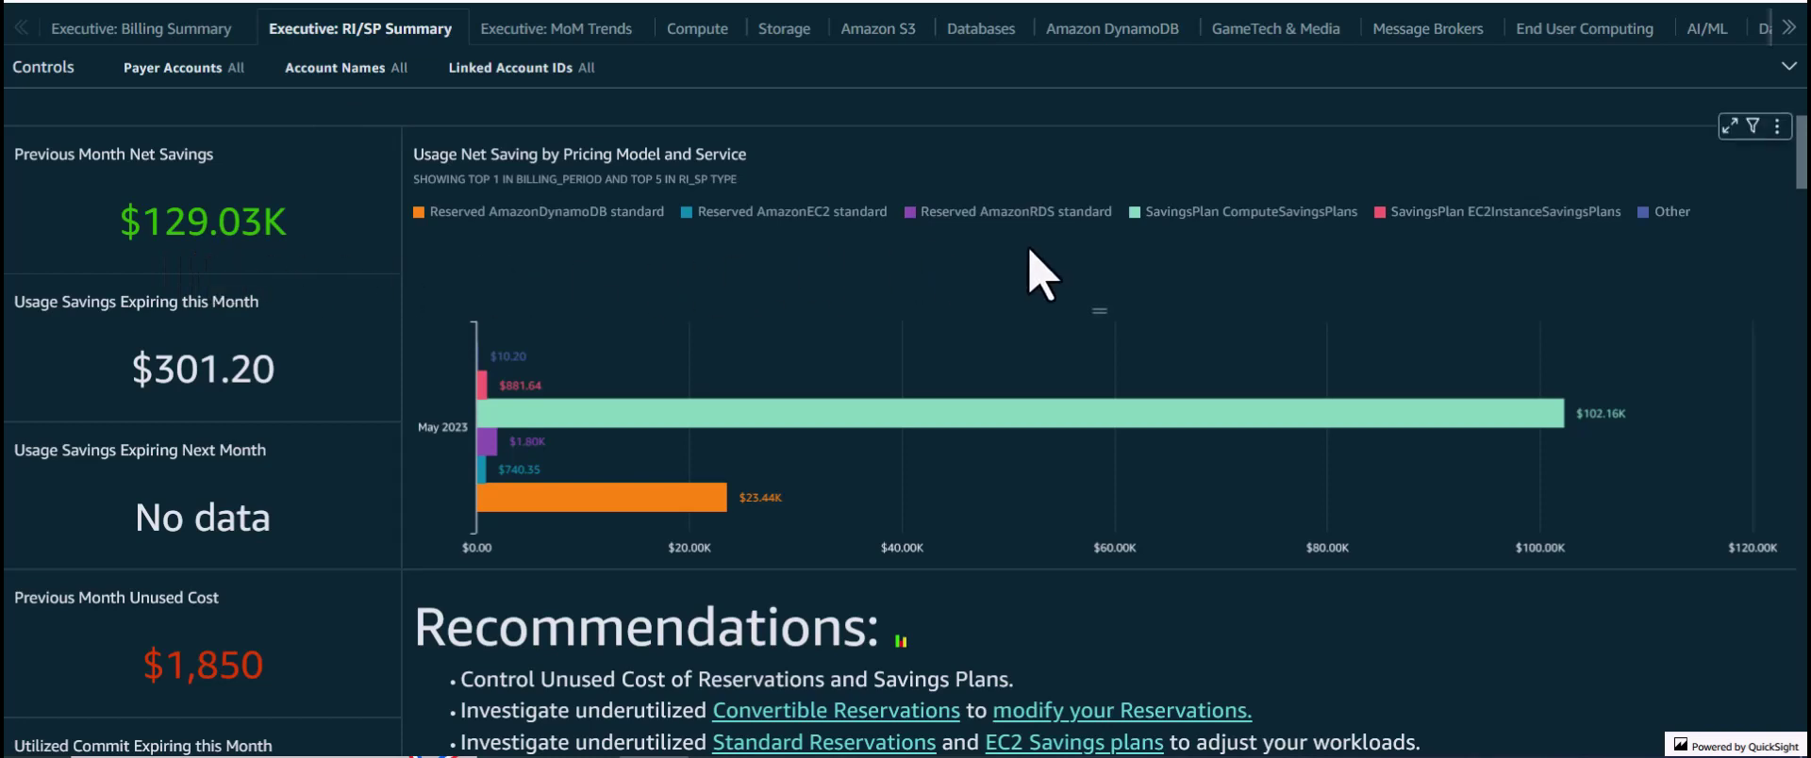
{"action": "mouse_move", "coordinate": [1153, 370]}
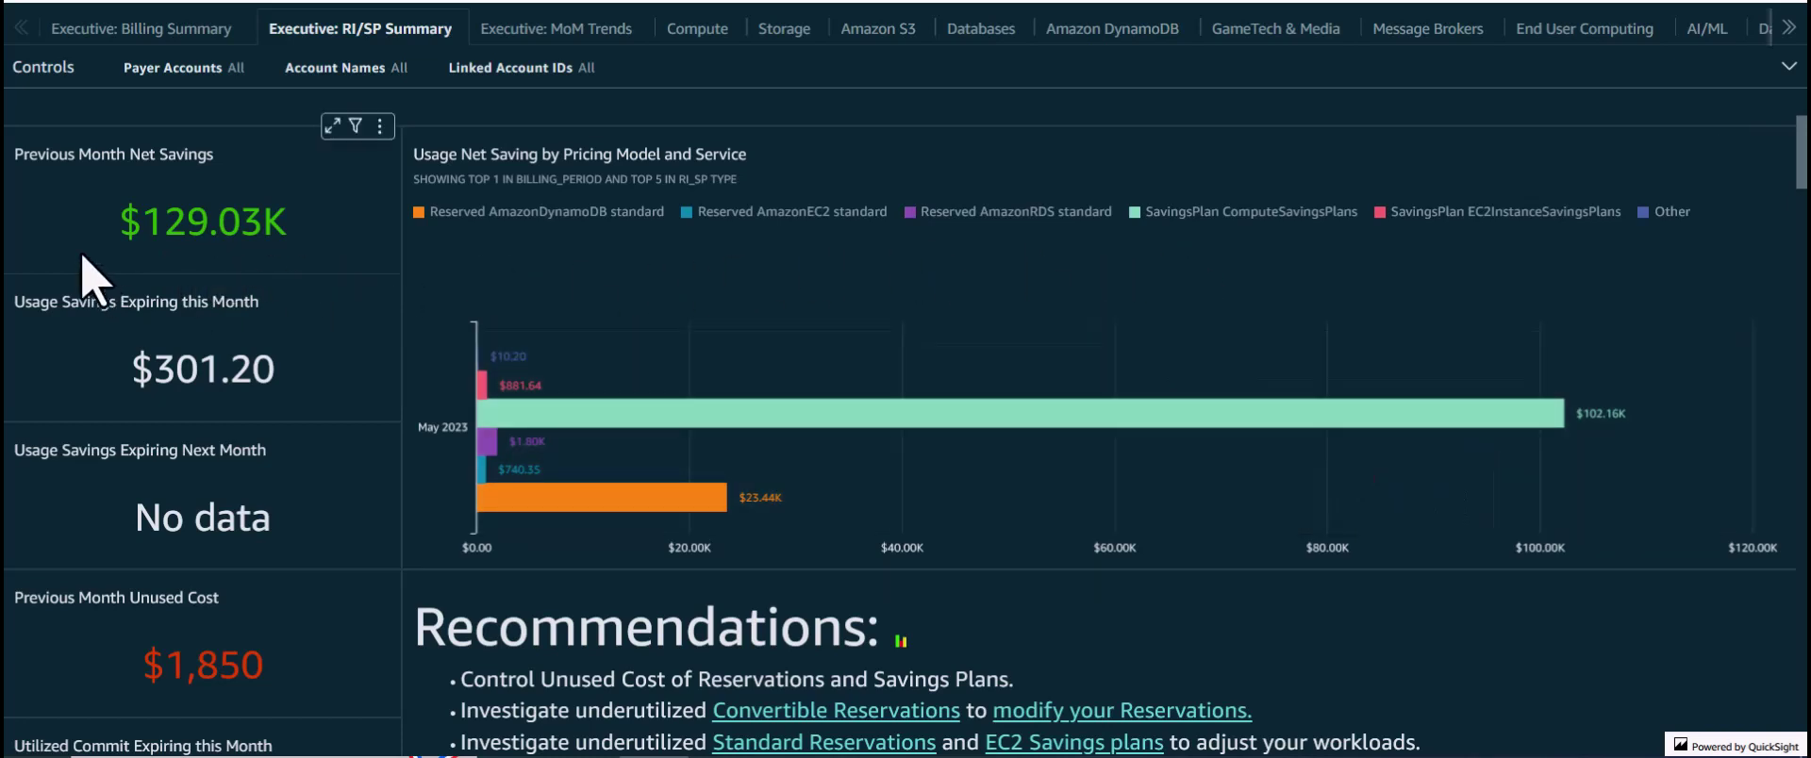
{"action": "left_click", "coordinate": [300, 254]}
{"action": "mouse_move", "coordinate": [1028, 436]}
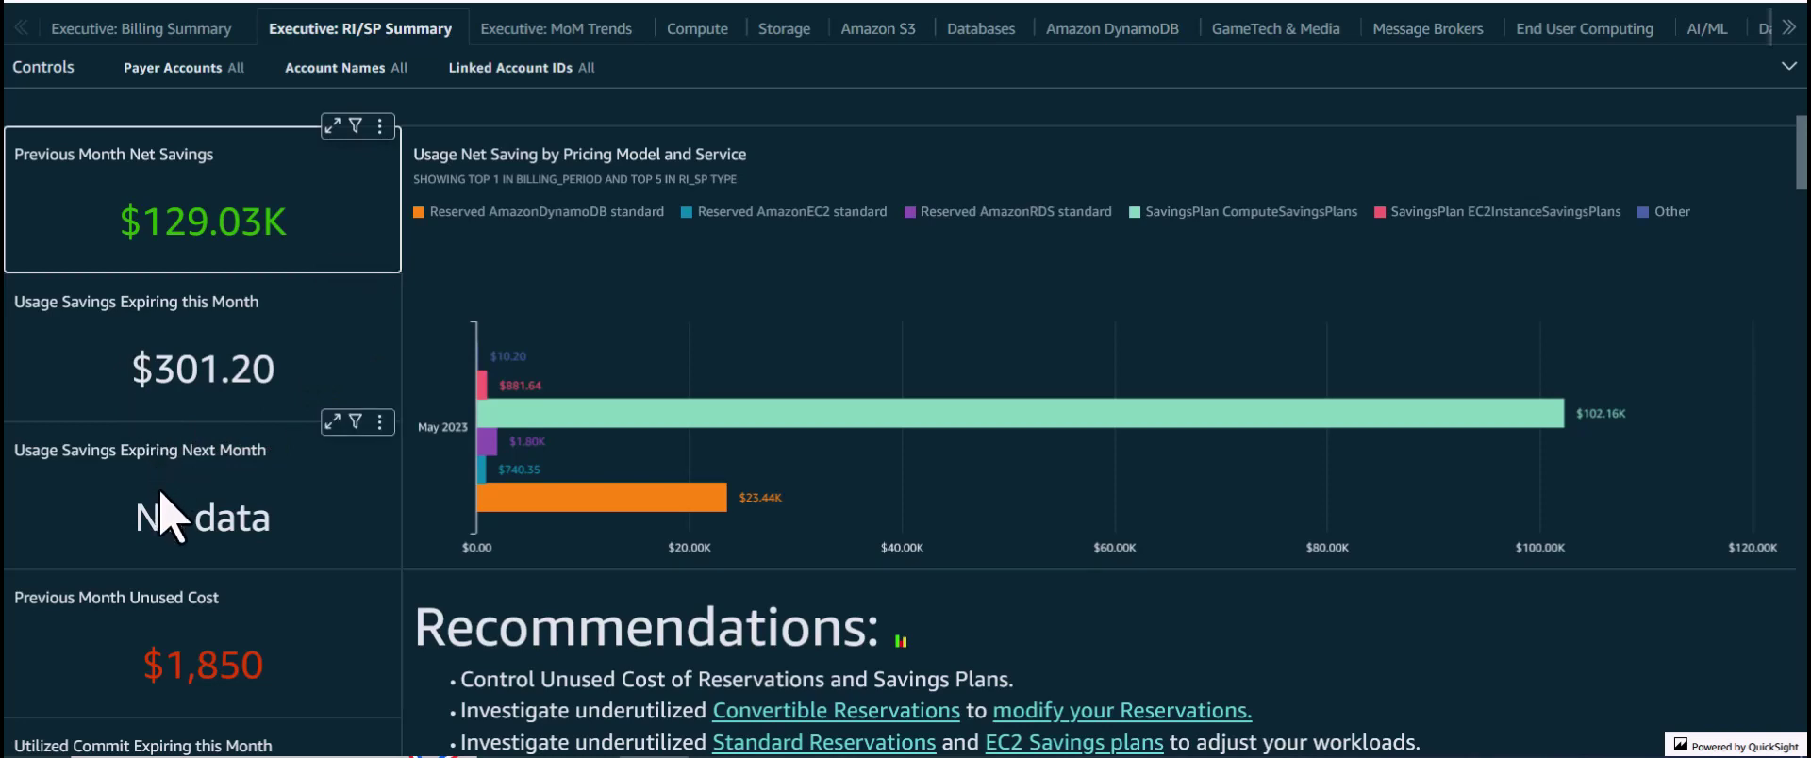
{"action": "left_click_drag", "start_coordinate": [1801, 156], "coordinate": [1803, 229]}
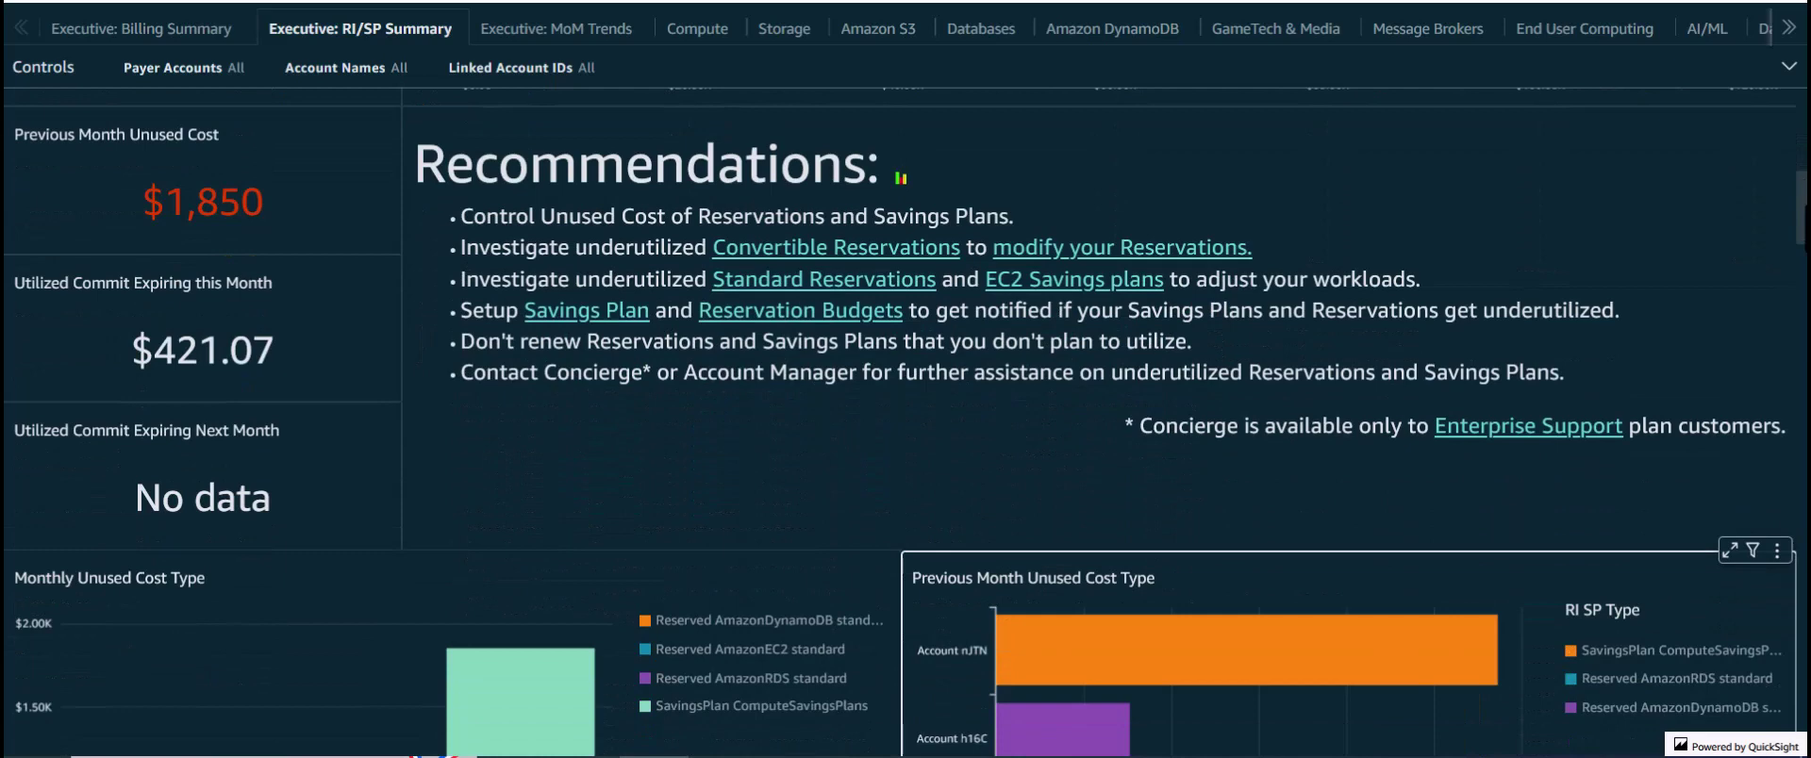
Scroll past the unused-cost charts to the RI & SP Savings Summary and Amortised Spend row.
{"action": "left_click_drag", "start_coordinate": [1803, 229], "coordinate": [1803, 241]}
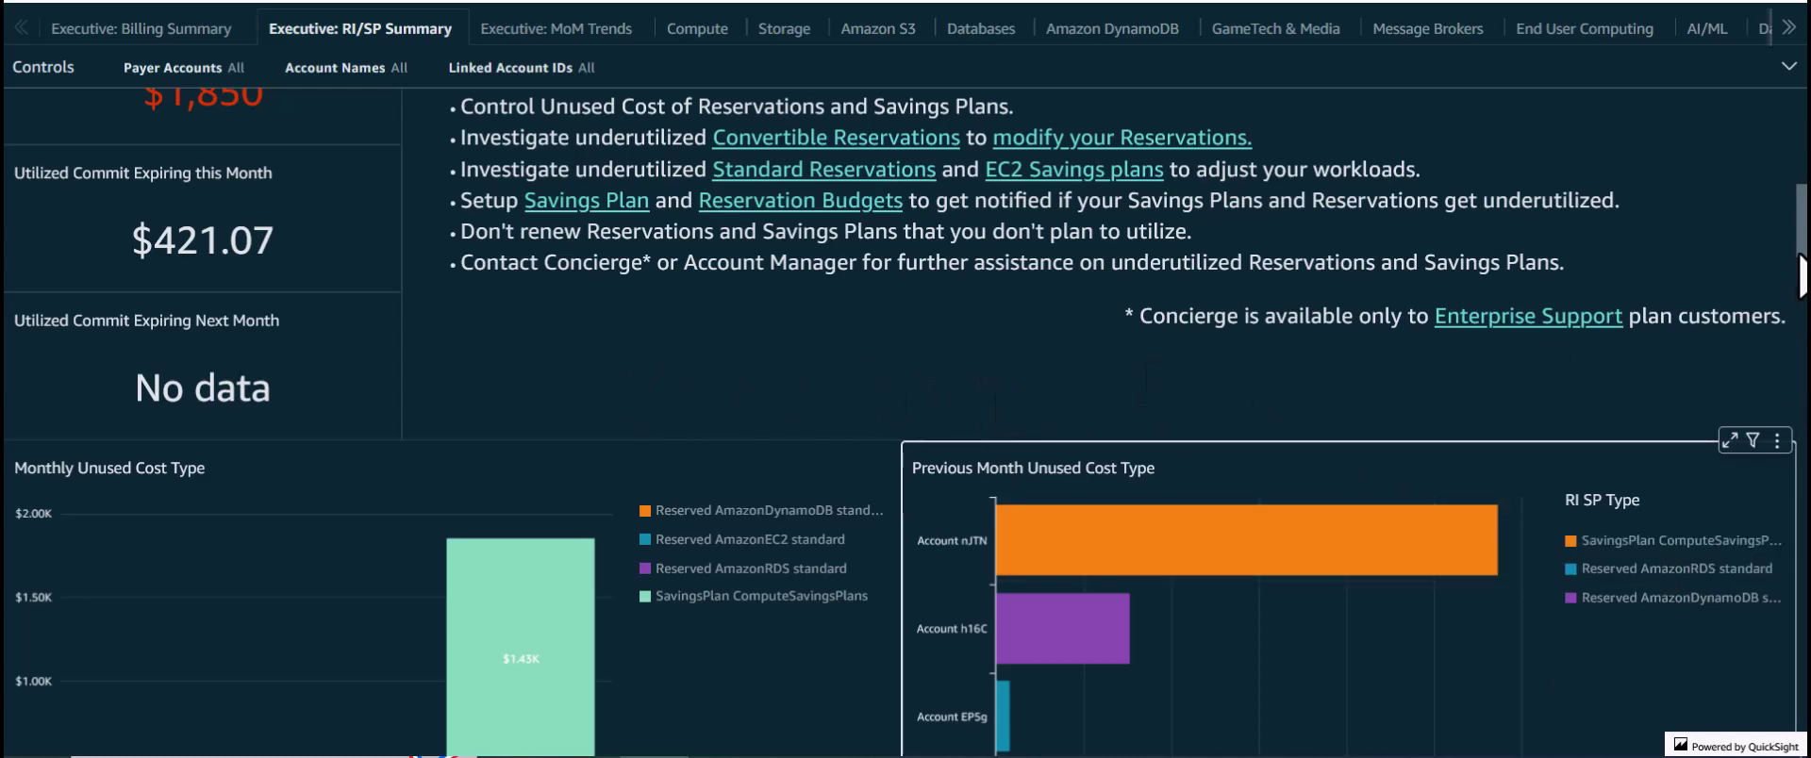
{"action": "left_click_drag", "start_coordinate": [1804, 271], "coordinate": [1804, 254]}
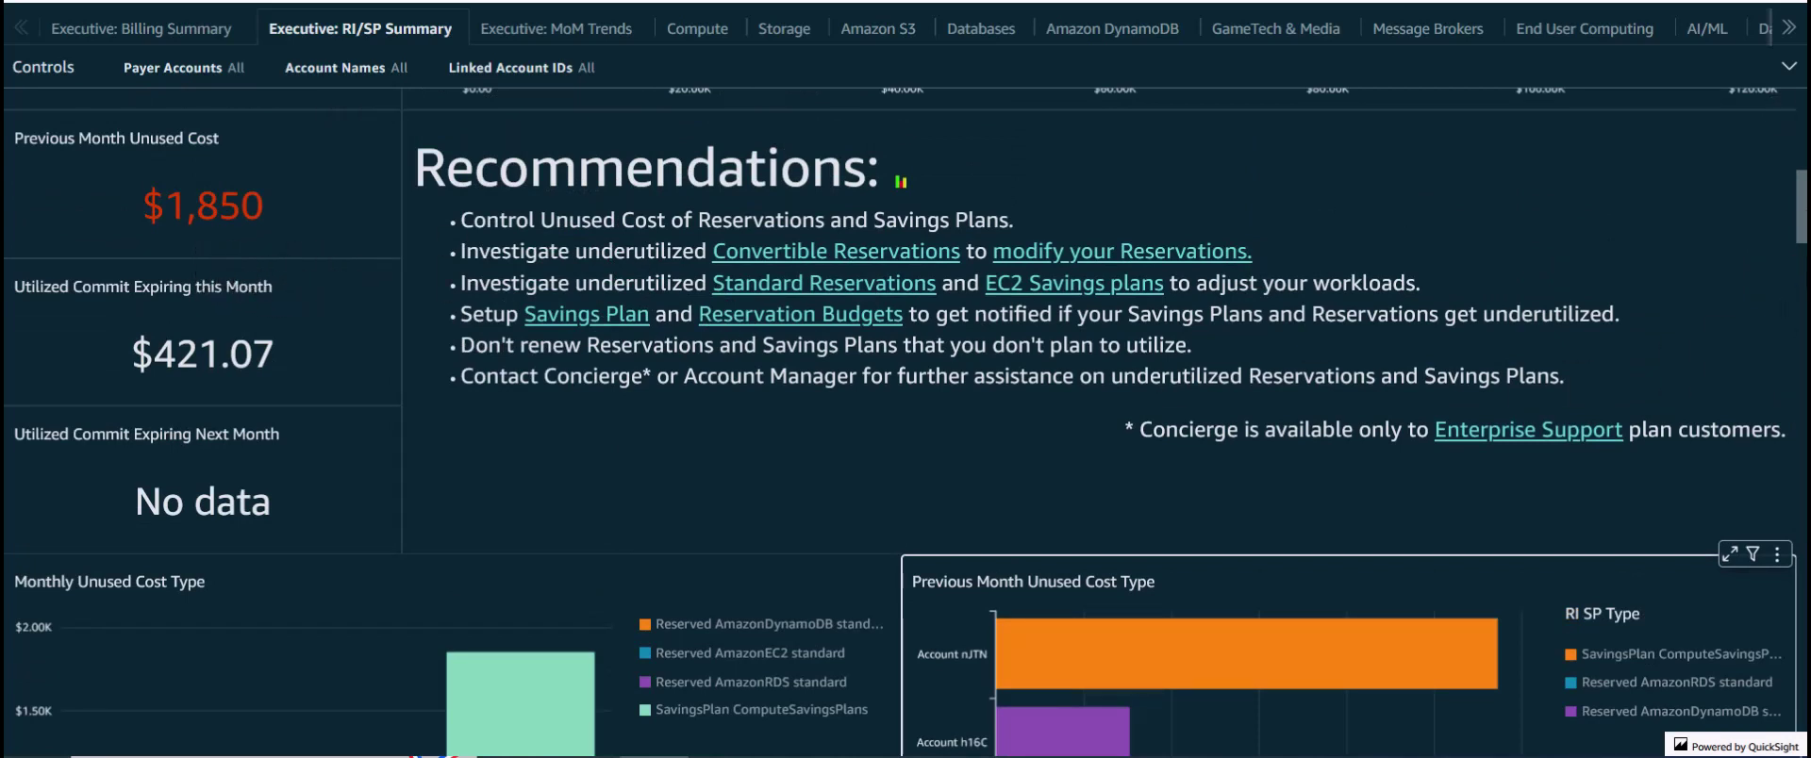
{"action": "left_click_drag", "start_coordinate": [1797, 207], "coordinate": [1797, 230]}
{"action": "mouse_move", "coordinate": [1259, 474]}
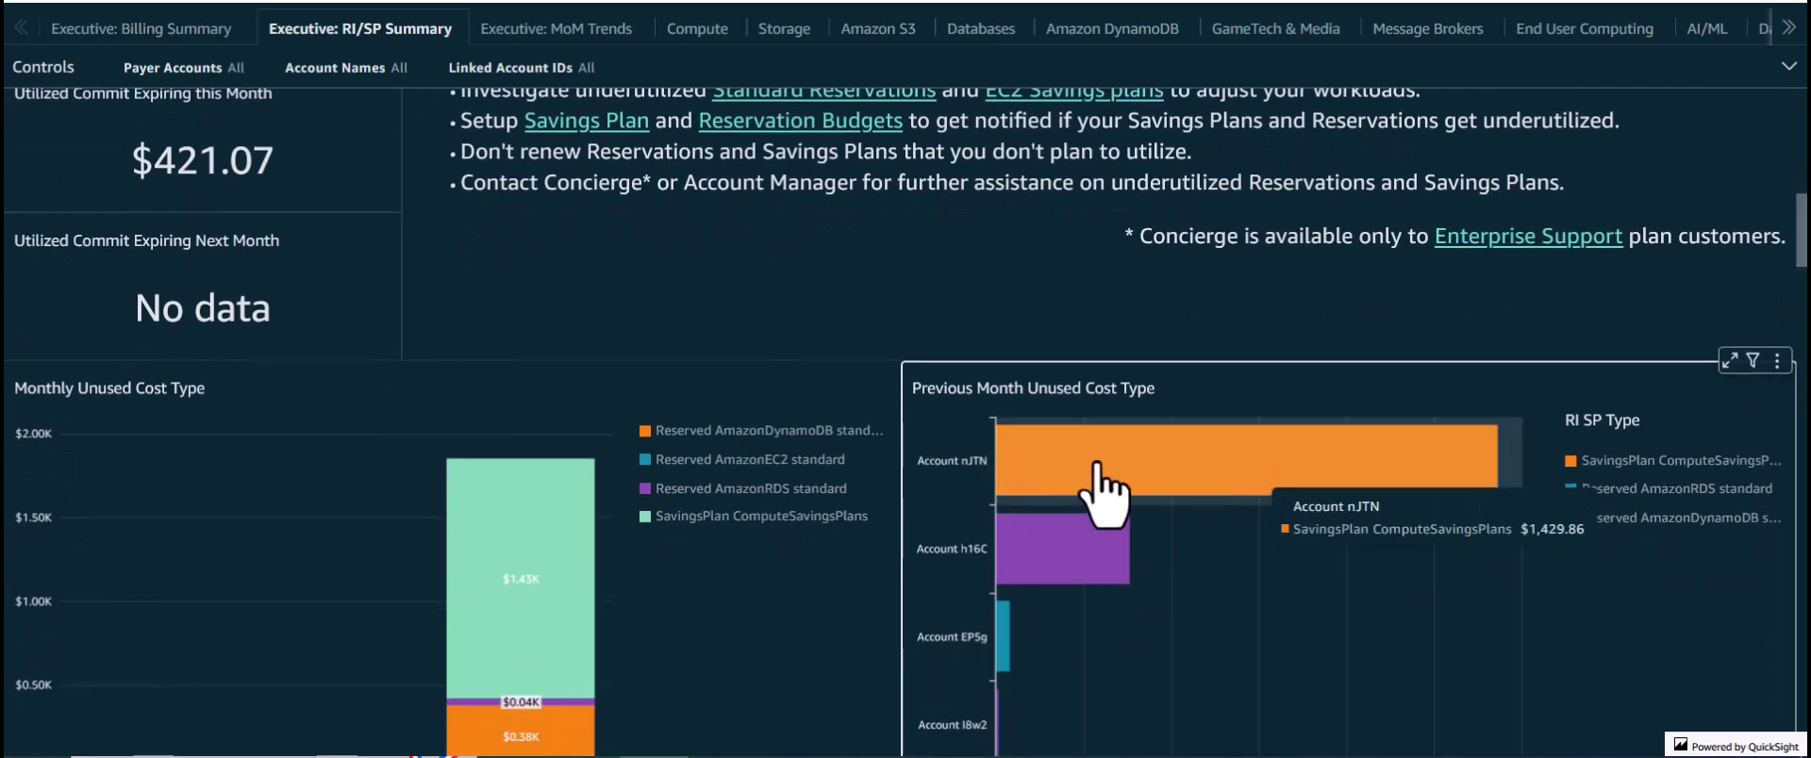
{"action": "scroll", "coordinate": [990, 207], "scroll_direction": "down", "scroll_amount": 3}
{"action": "scroll", "coordinate": [990, 195], "scroll_direction": "down", "scroll_amount": 2}
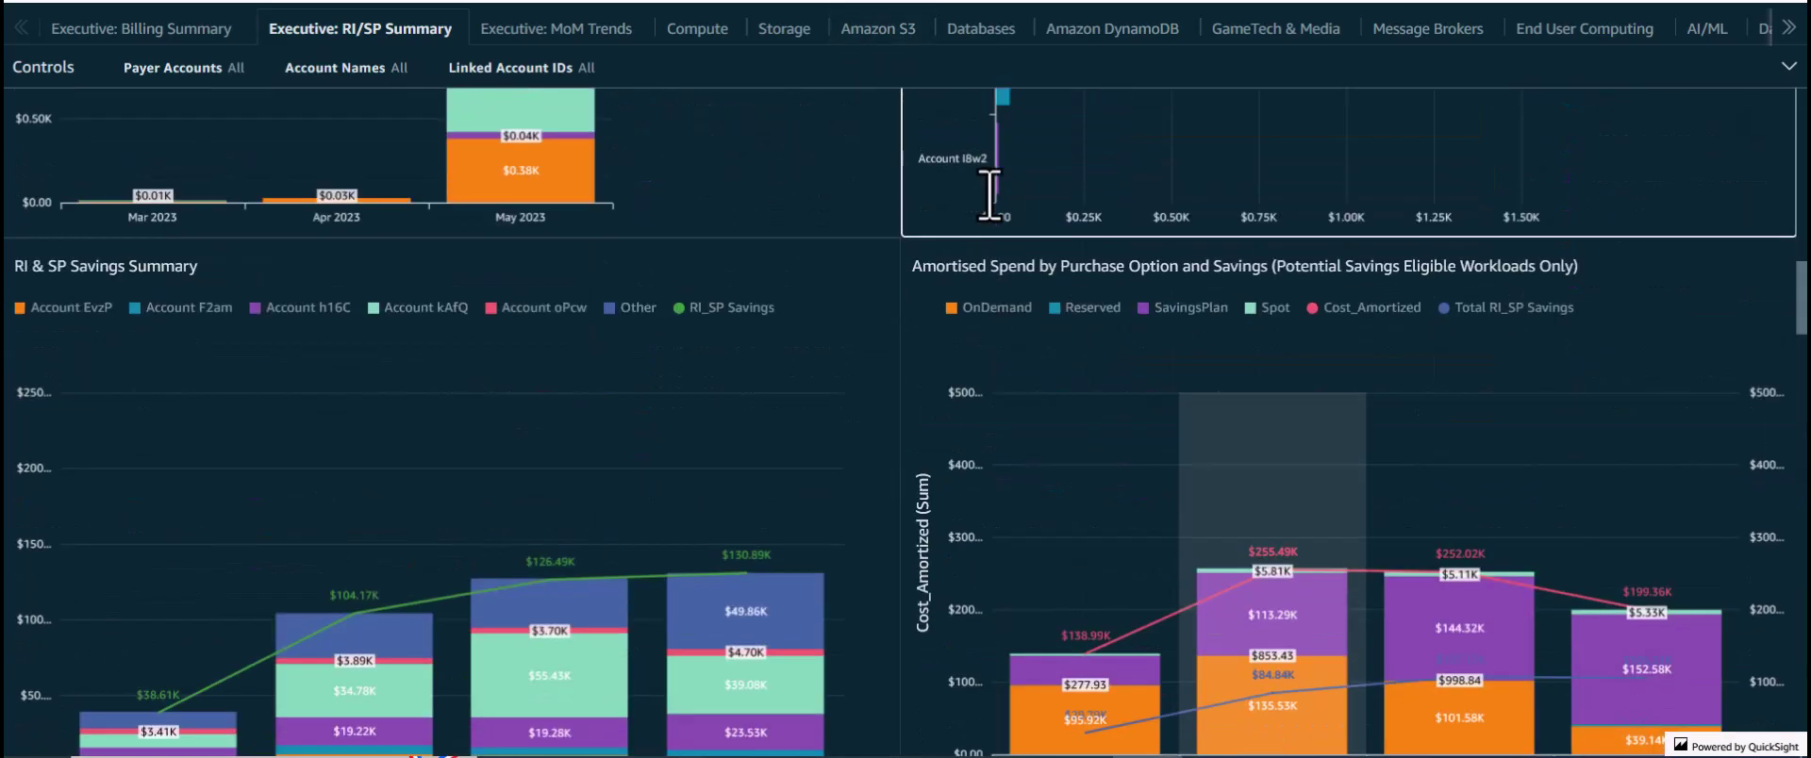
{"action": "scroll", "coordinate": [877, 272], "scroll_direction": "down", "scroll_amount": 3}
{"action": "scroll", "coordinate": [790, 292], "scroll_direction": "up", "scroll_amount": 2}
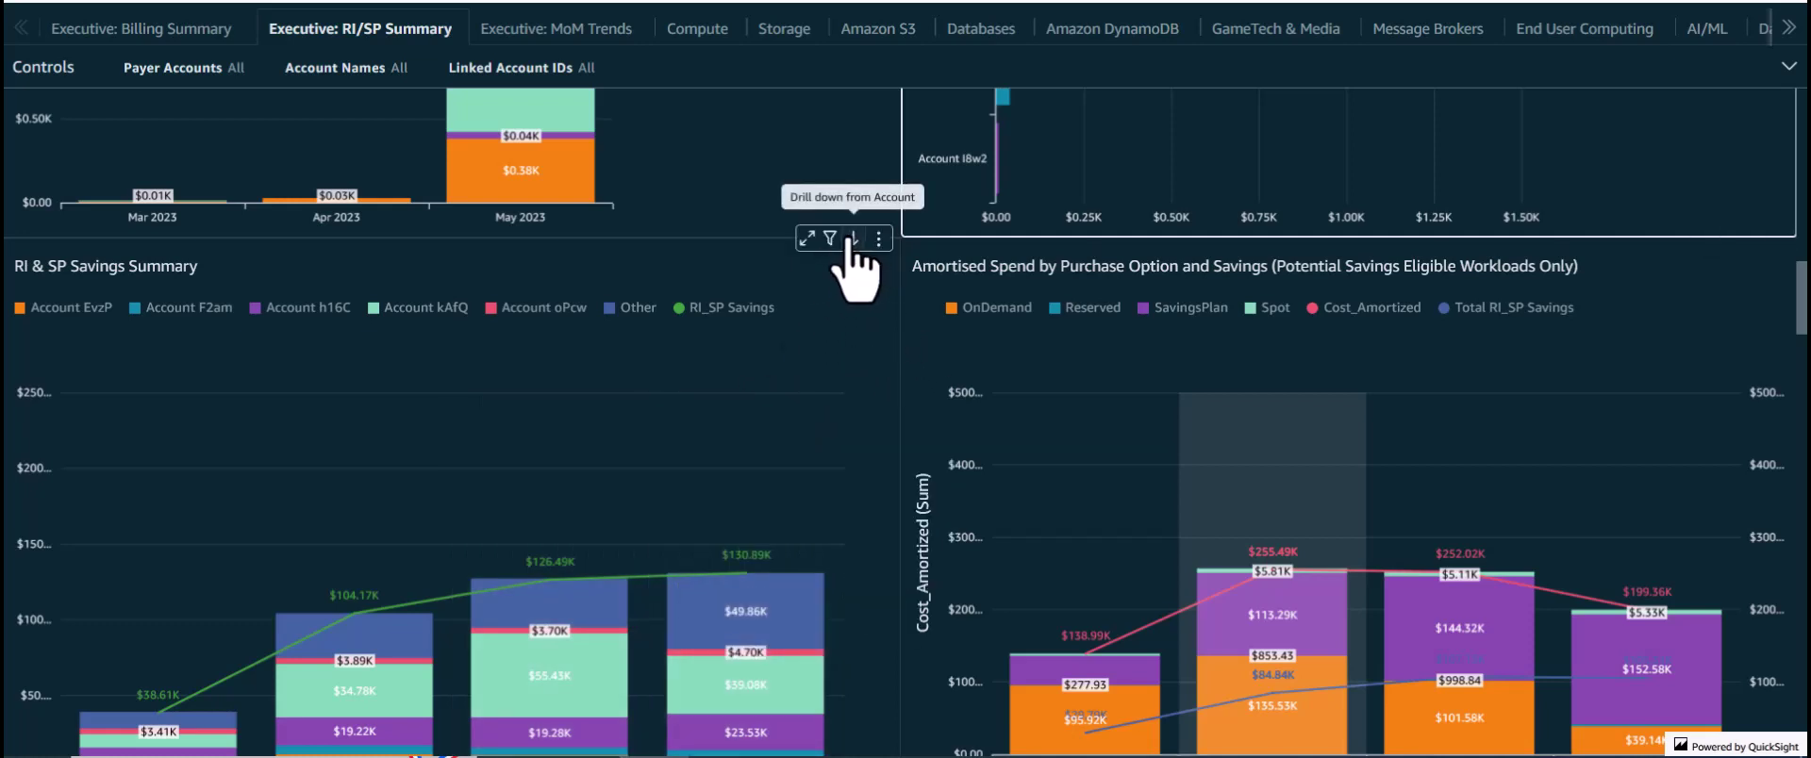
{"action": "left_click", "coordinate": [854, 240]}
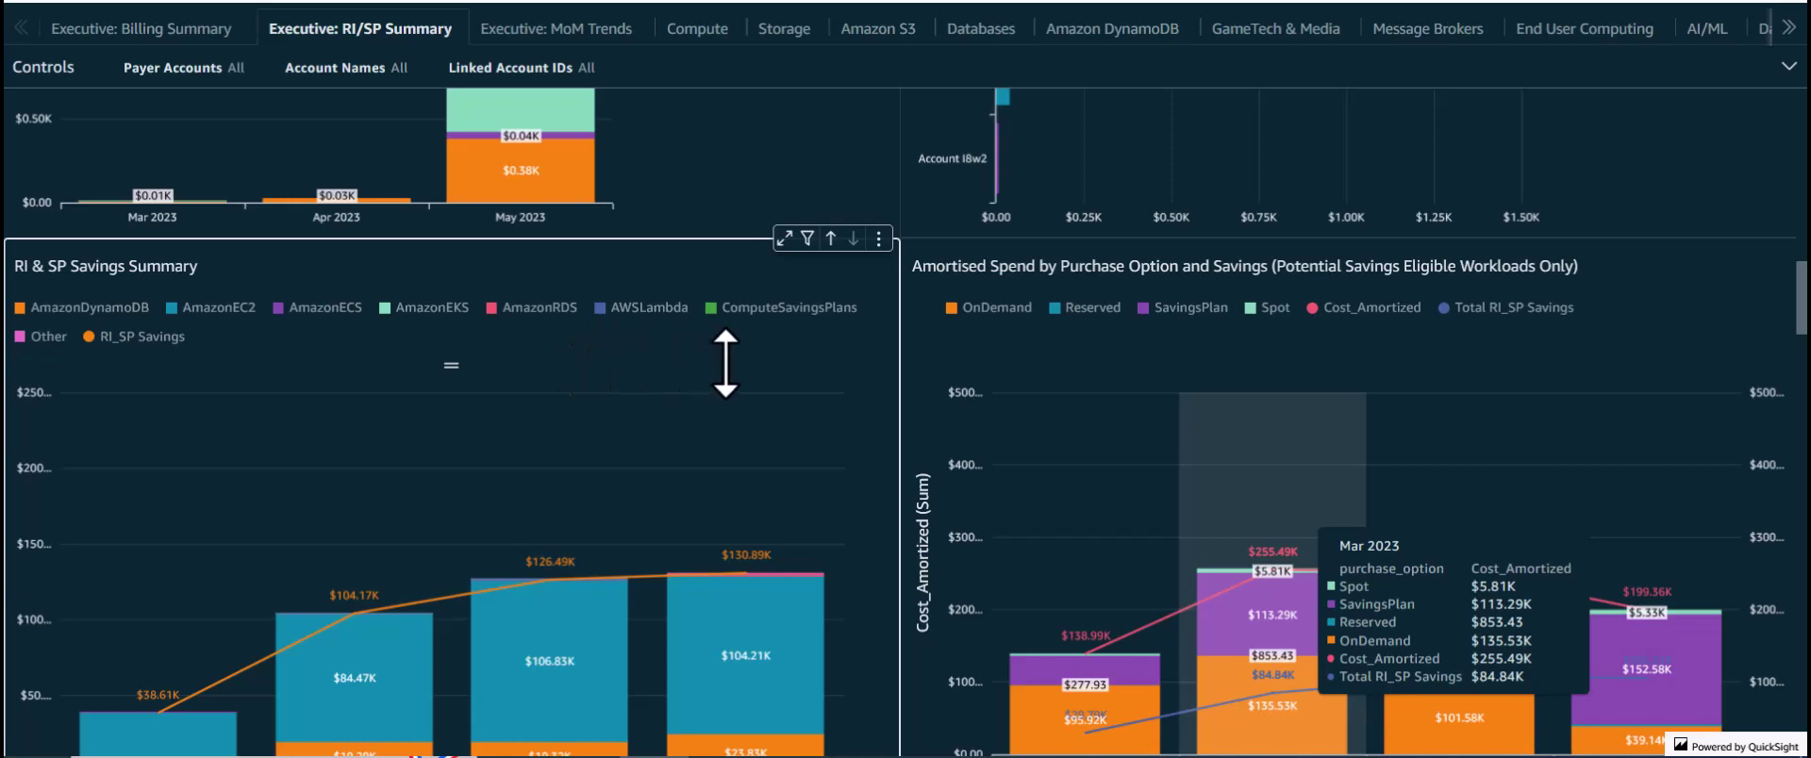
{"action": "left_click", "coordinate": [831, 238]}
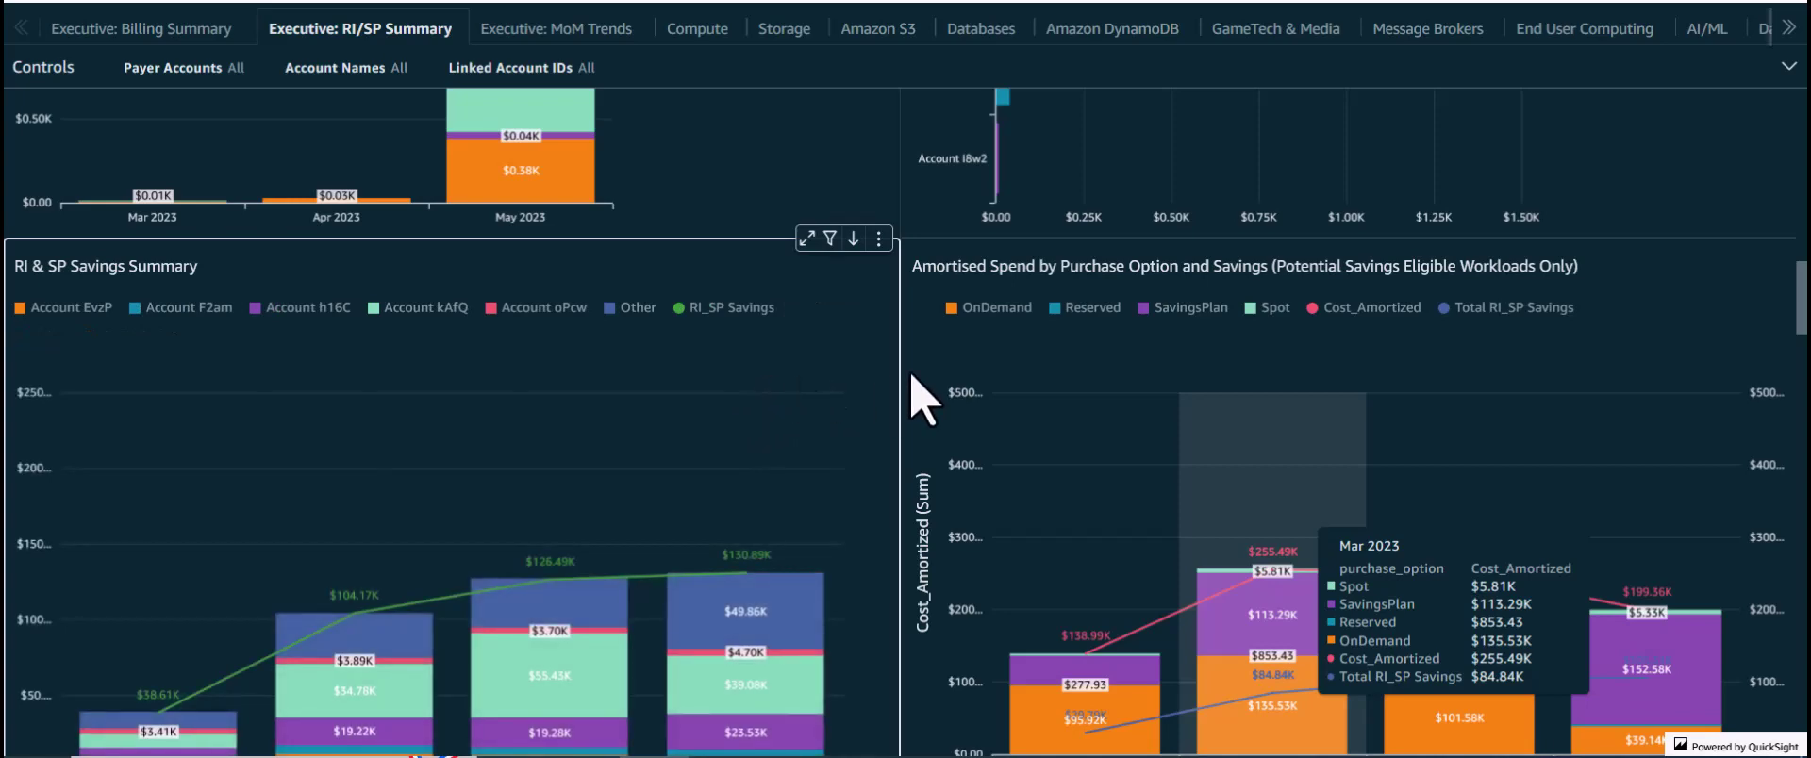
Scroll past the hourly EC2 cost charts to the Savings Option for Compute by Owner table and Account Map.
{"action": "scroll", "coordinate": [937, 382], "scroll_direction": "down", "scroll_amount": 1}
{"action": "scroll", "coordinate": [937, 382], "scroll_direction": "down", "scroll_amount": 5}
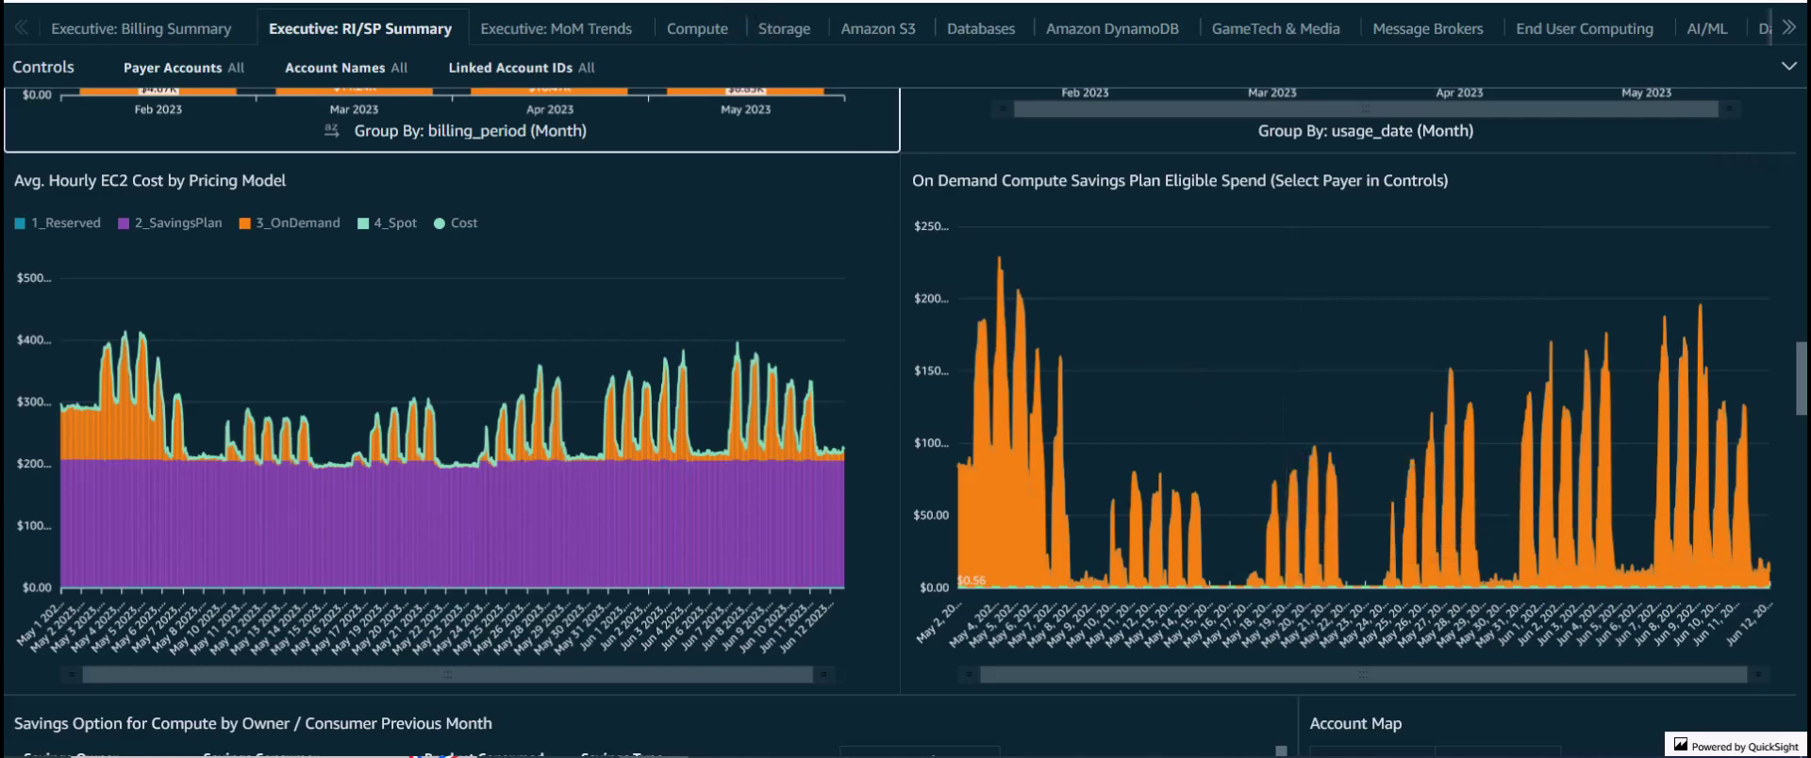
{"action": "scroll", "coordinate": [1209, 440], "scroll_direction": "down", "scroll_amount": 5}
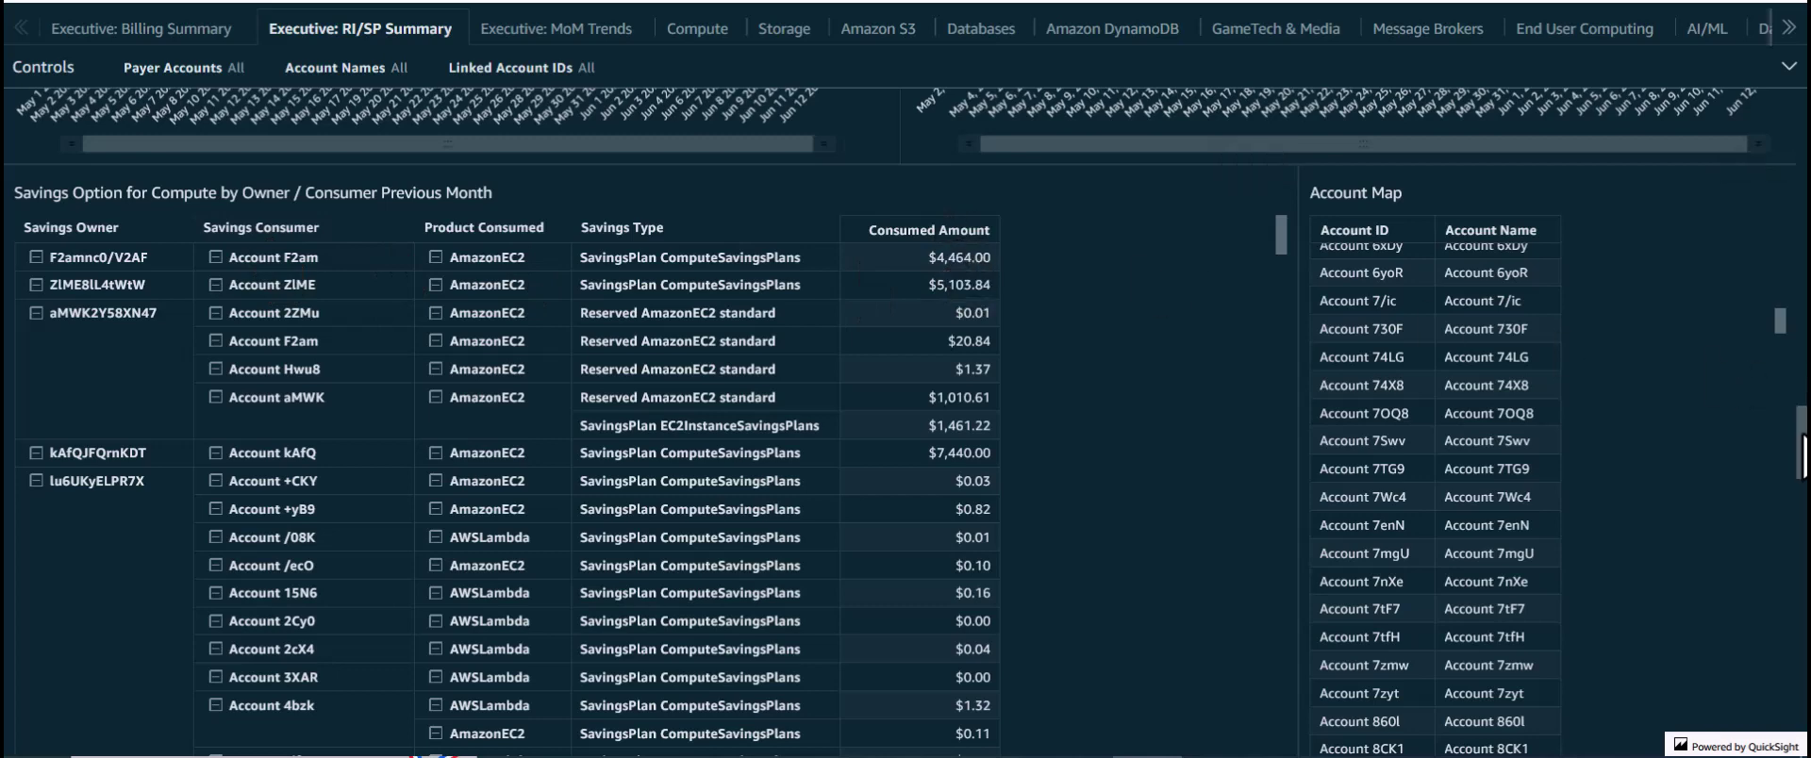
Scroll past the Applied Discount table to the Reserved Instance & Savings Plan Tracker section.
{"action": "left_click_drag", "start_coordinate": [1801, 453], "coordinate": [1802, 550]}
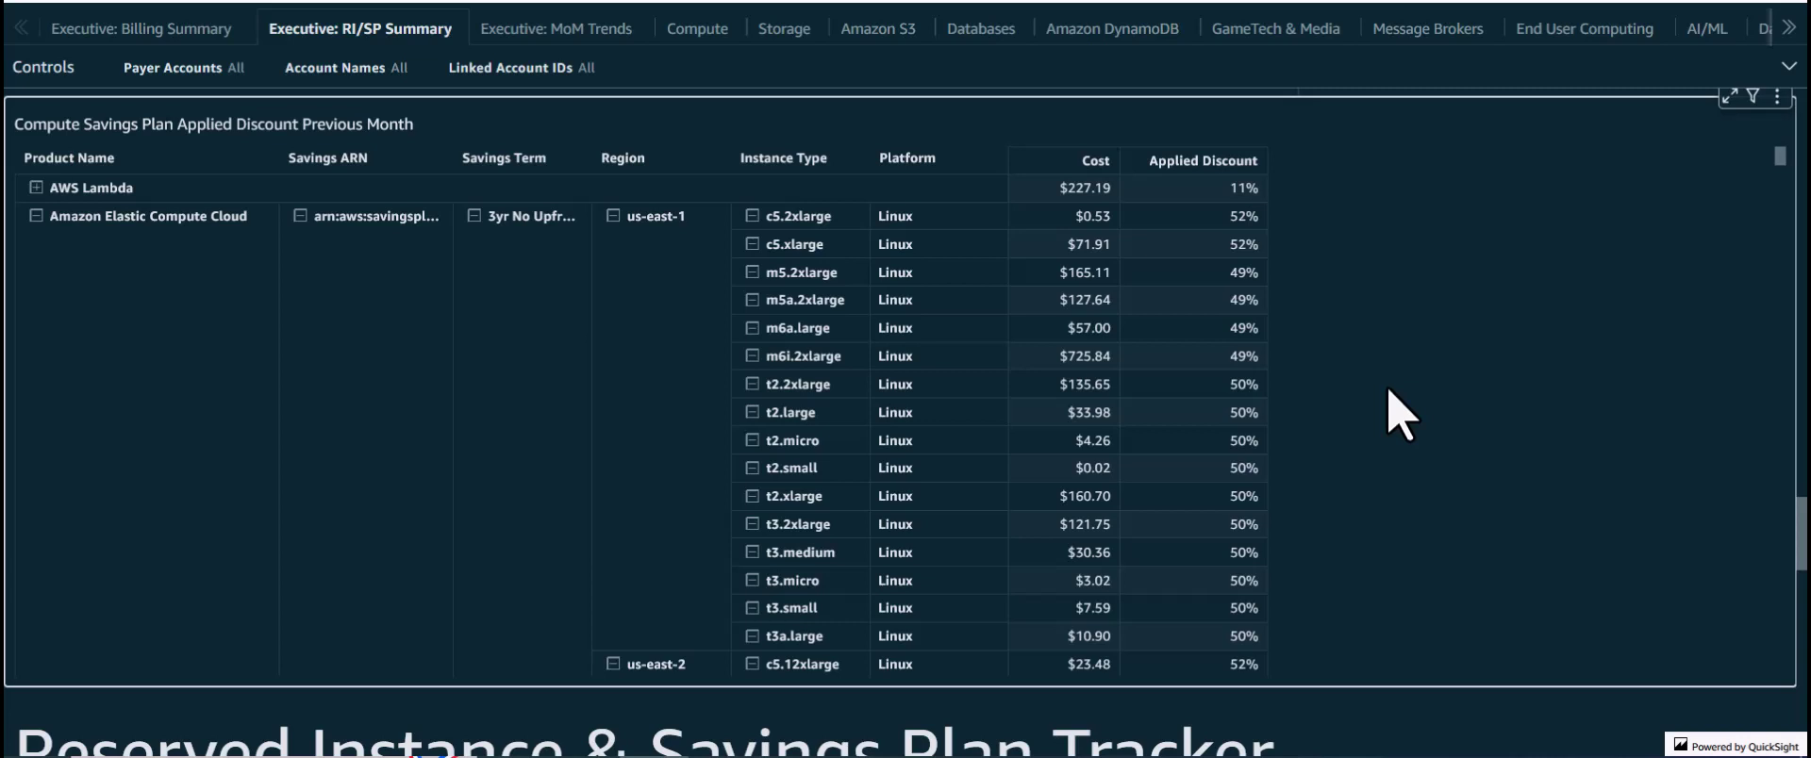
{"action": "left_click_drag", "start_coordinate": [1801, 552], "coordinate": [1804, 602]}
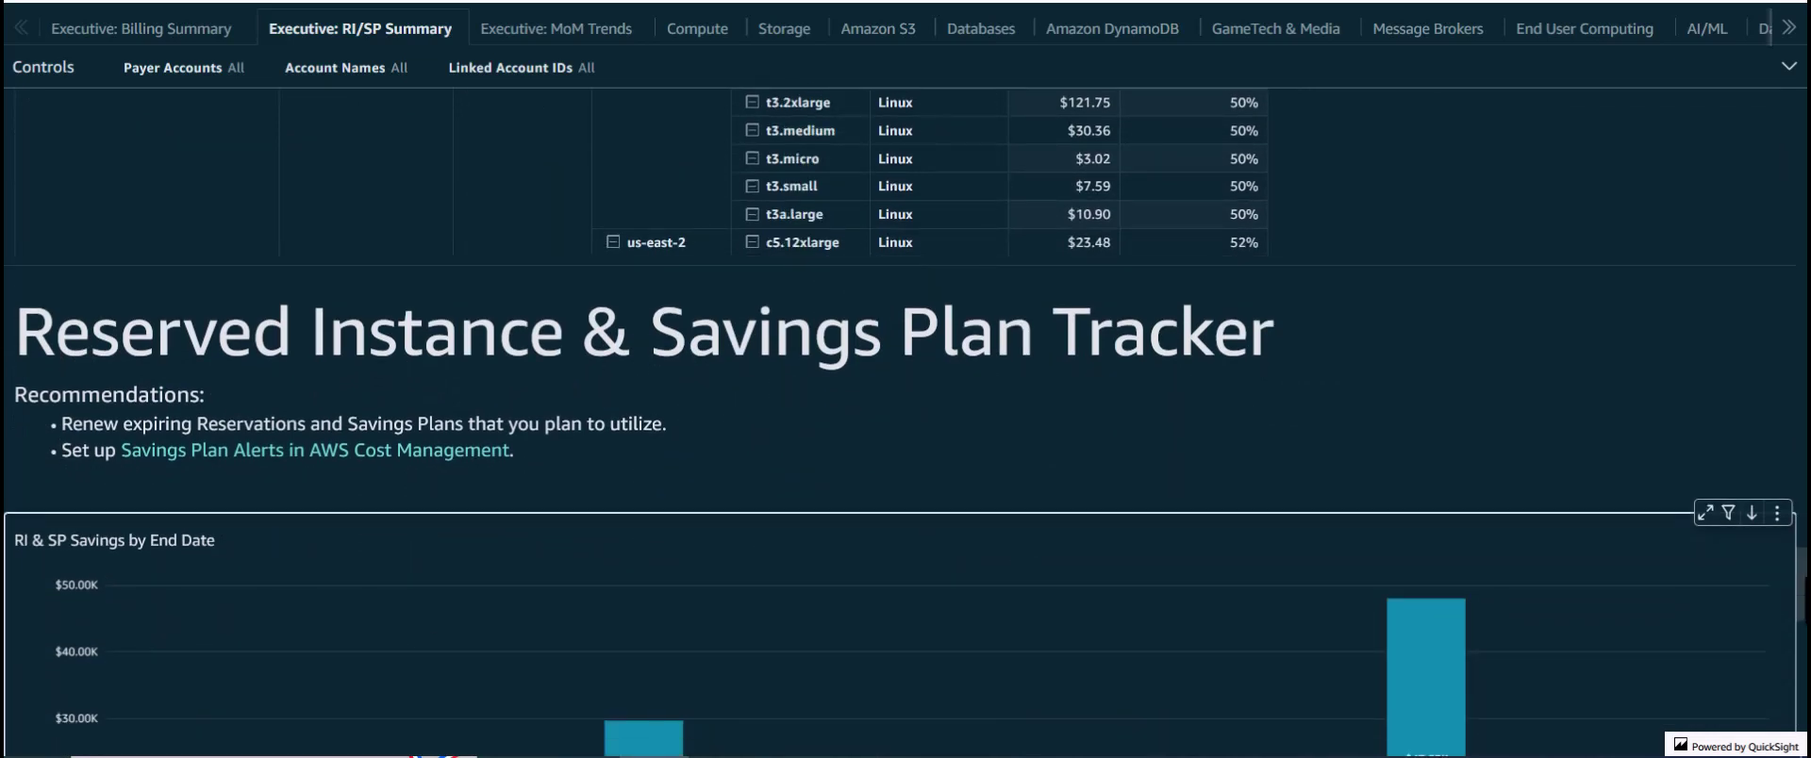
Pick the Sep 2023 bar in RI & SP Savings by End Date and view its ComputeSavingsPlans details.
{"action": "left_click_drag", "start_coordinate": [1803, 604], "coordinate": [1804, 635]}
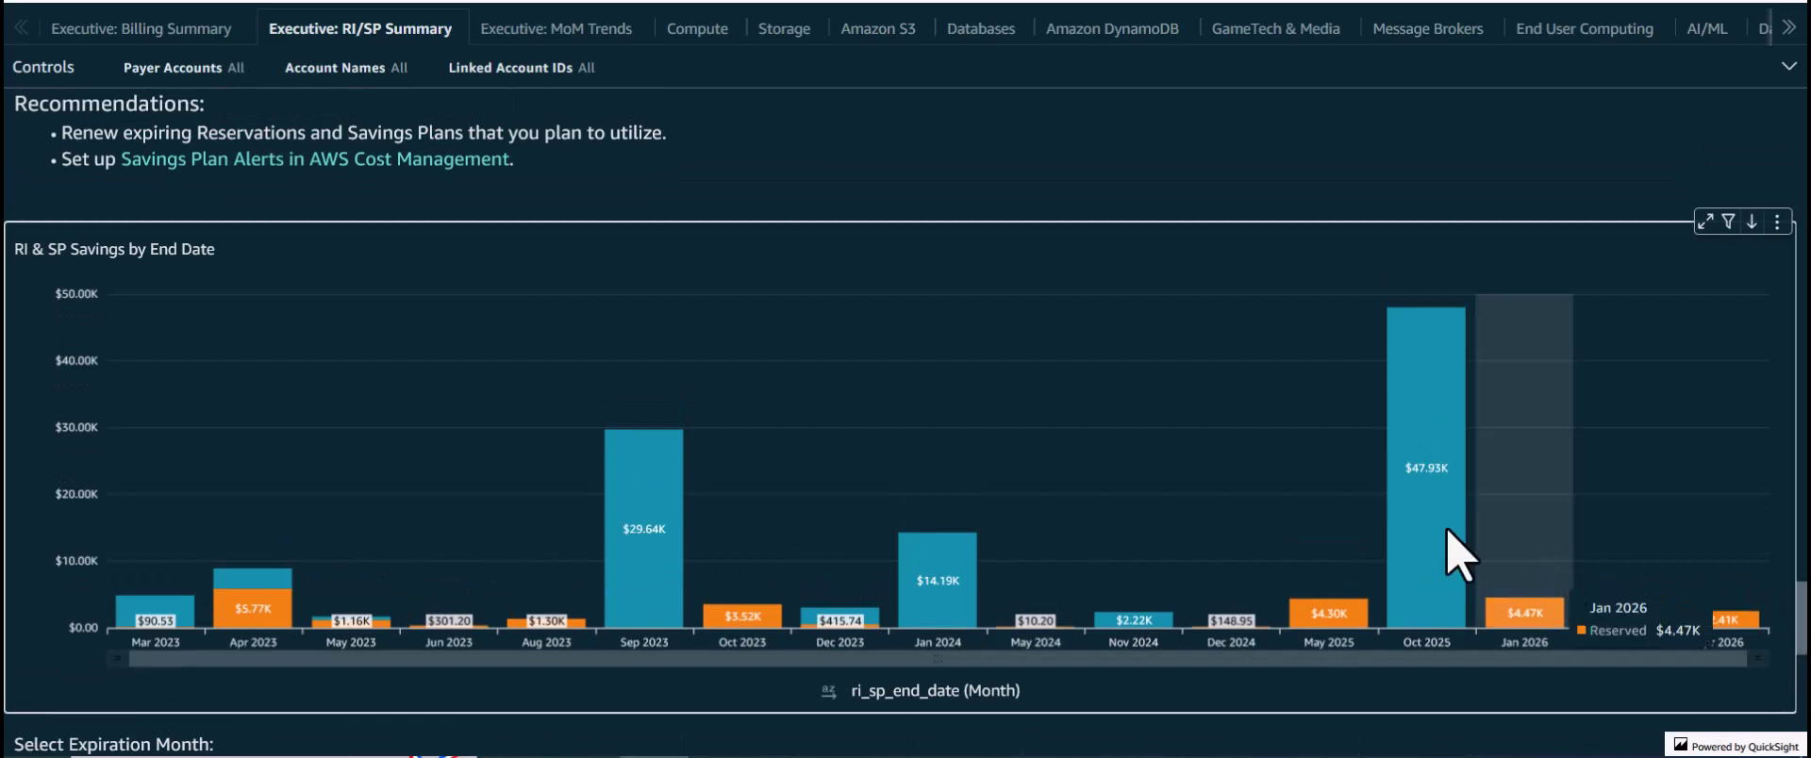
{"action": "mouse_move", "coordinate": [688, 566]}
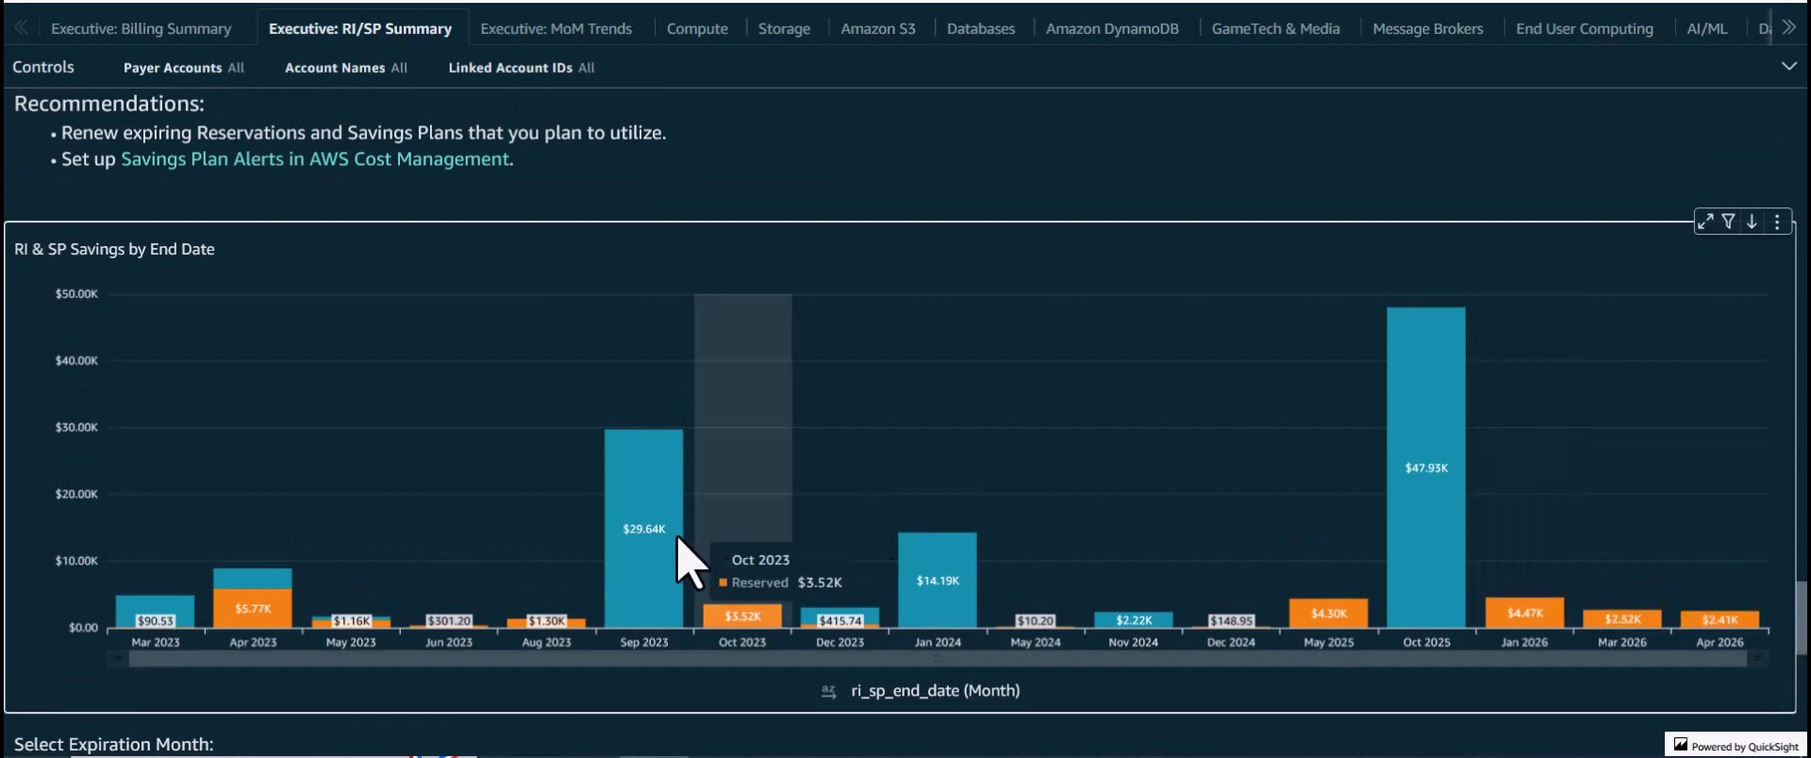
{"action": "left_click", "coordinate": [634, 555]}
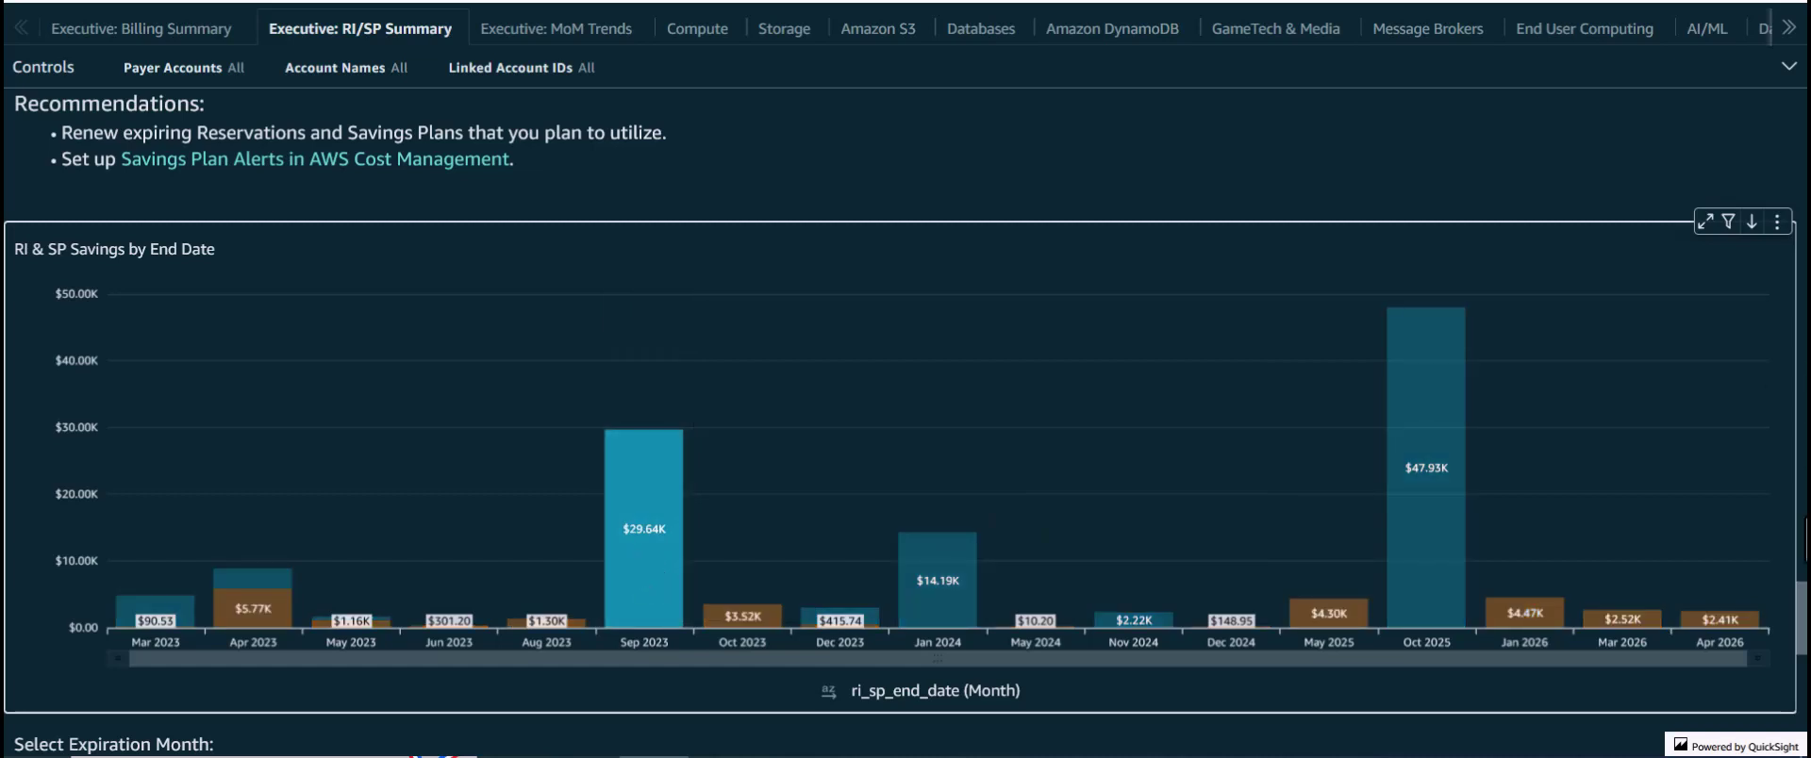
{"action": "scroll", "coordinate": [1803, 608], "scroll_direction": "down", "scroll_amount": 5}
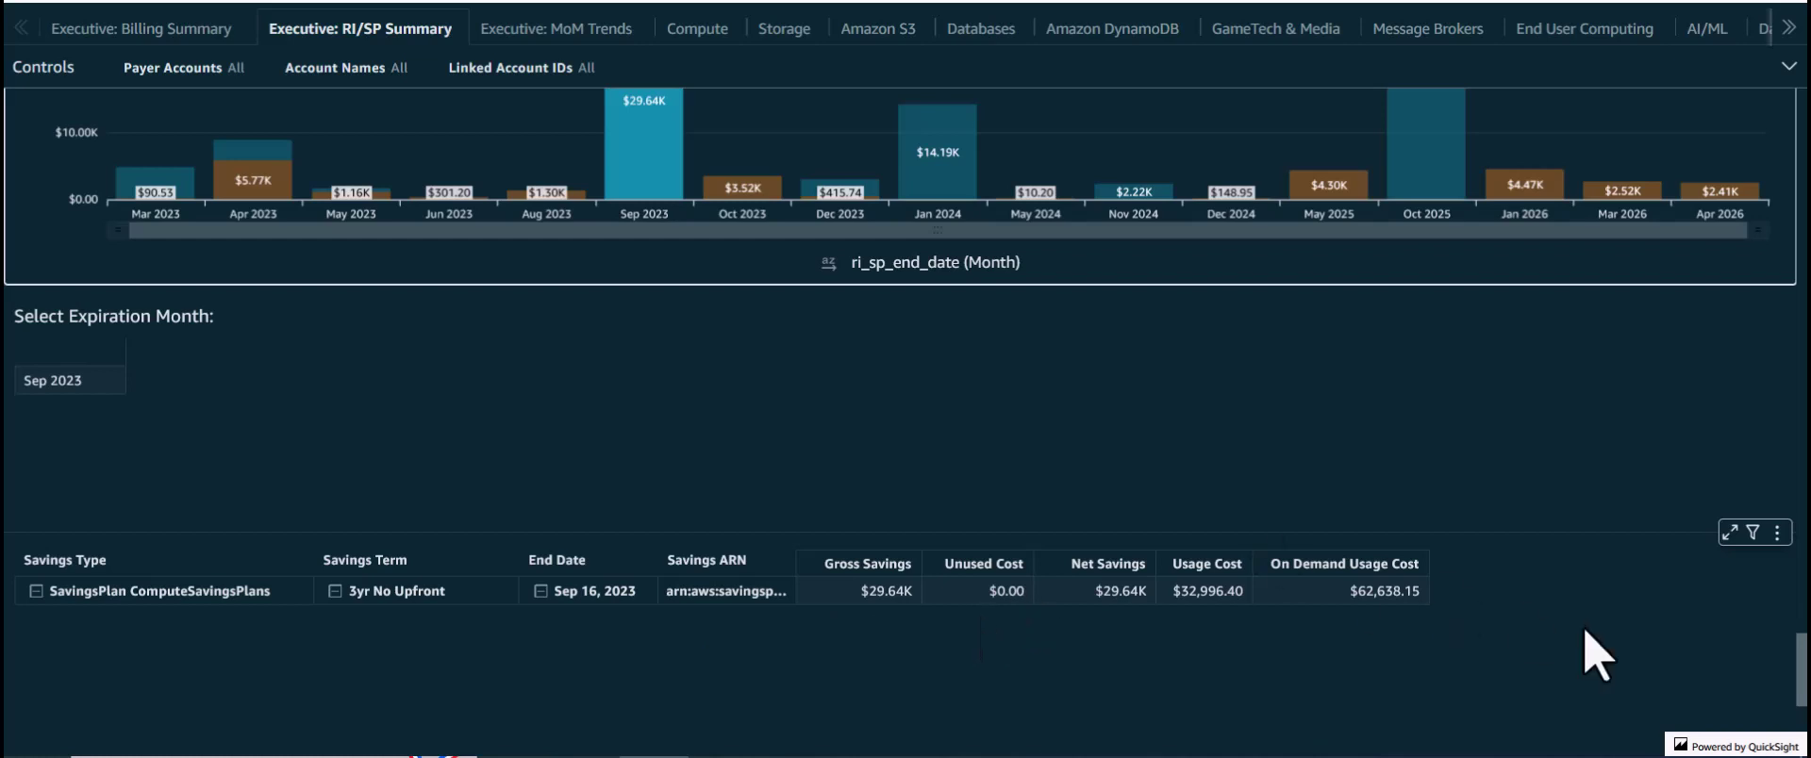
Switch to the Oct 2025 bar, review its two ComputeSavingsPlans expiring Oct 11 and Oct 30, then return to the top.
{"action": "scroll", "coordinate": [1792, 660], "scroll_direction": "up", "scroll_amount": 1}
{"action": "scroll", "coordinate": [1799, 650], "scroll_direction": "up", "scroll_amount": 1}
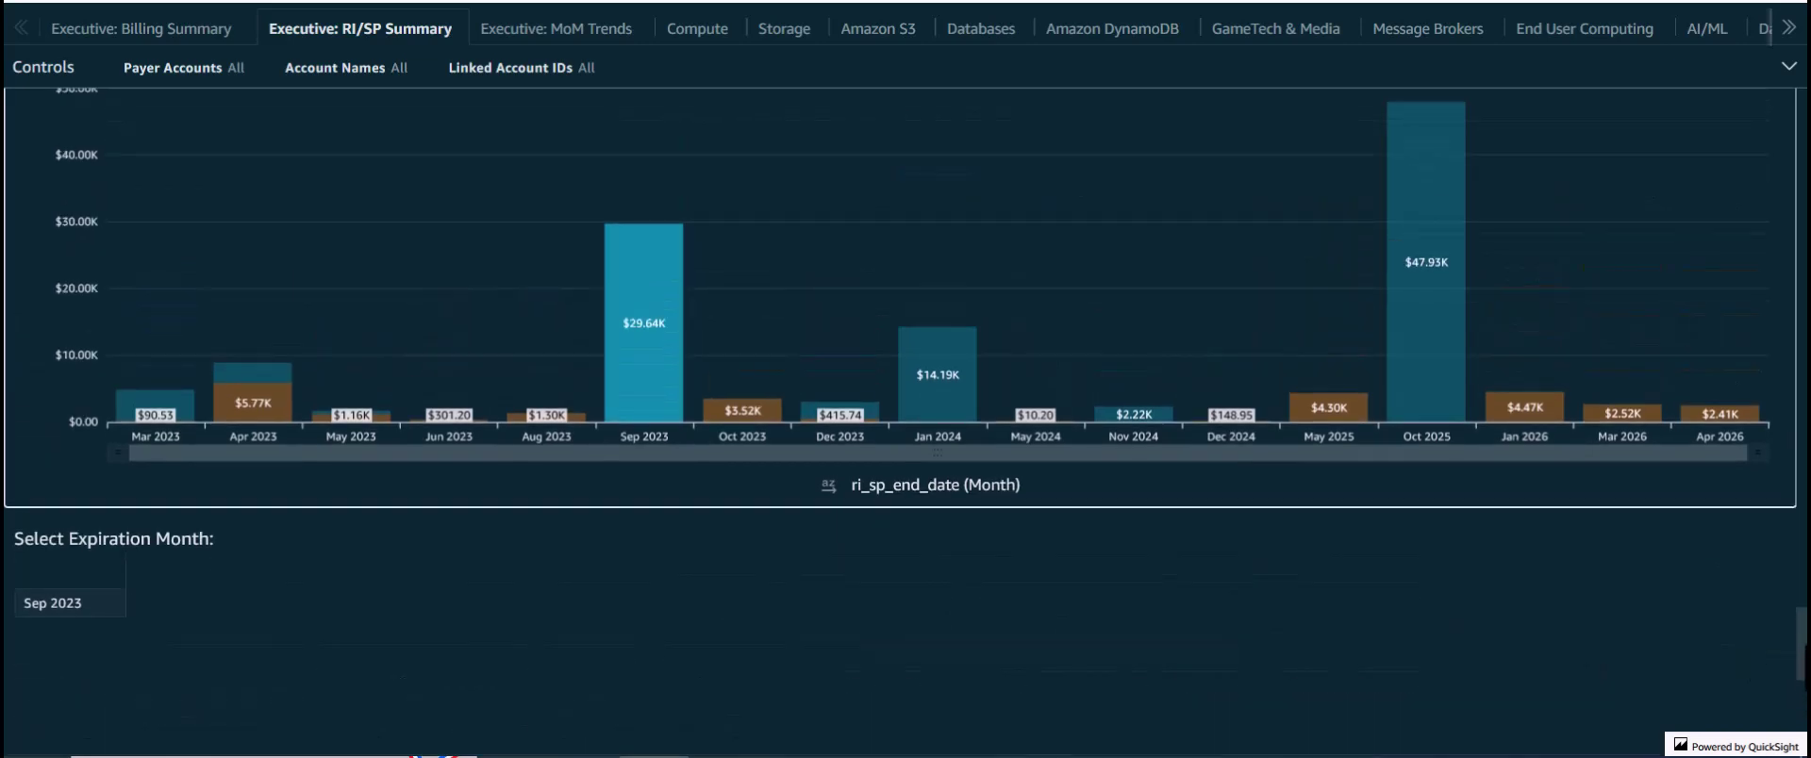
{"action": "left_click", "coordinate": [1449, 360]}
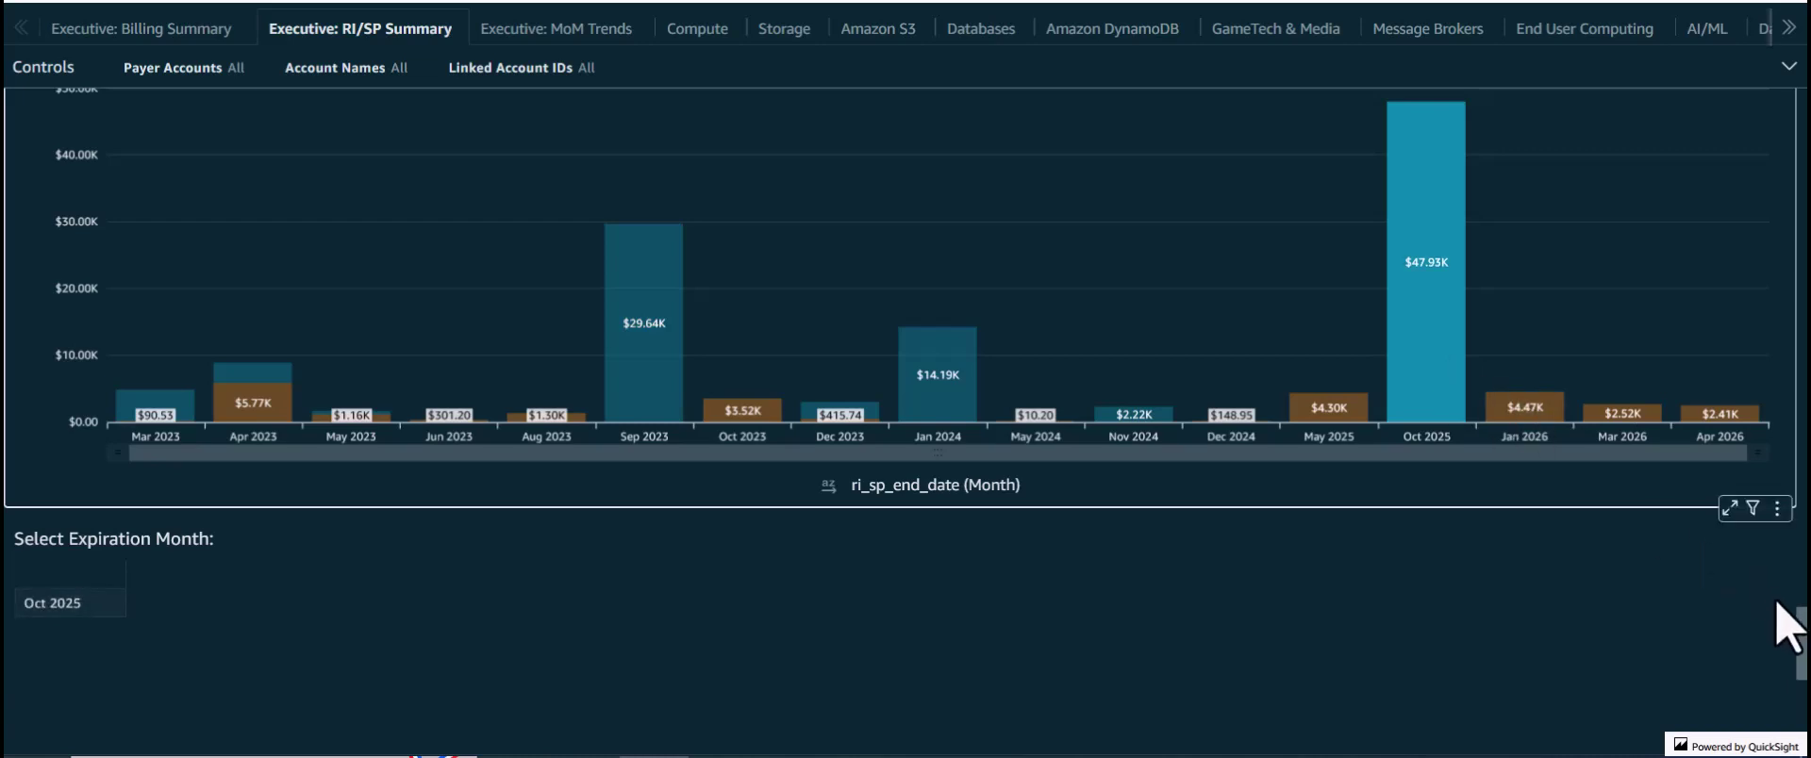
{"action": "scroll", "coordinate": [1797, 650], "scroll_direction": "down", "scroll_amount": 3}
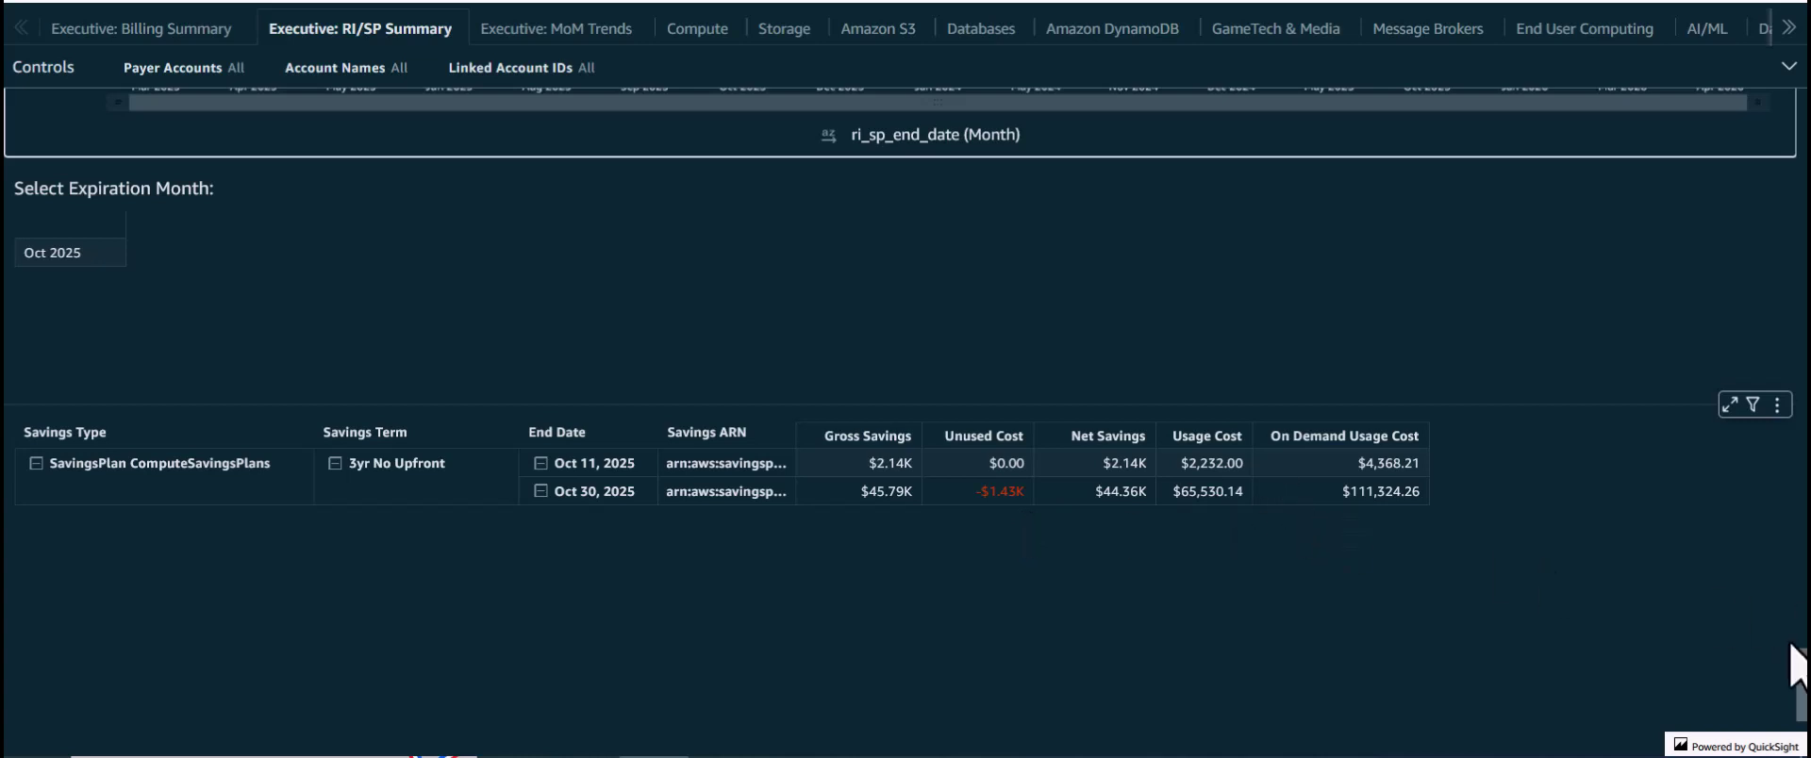
{"action": "left_click_drag", "start_coordinate": [1801, 684], "coordinate": [1801, 139]}
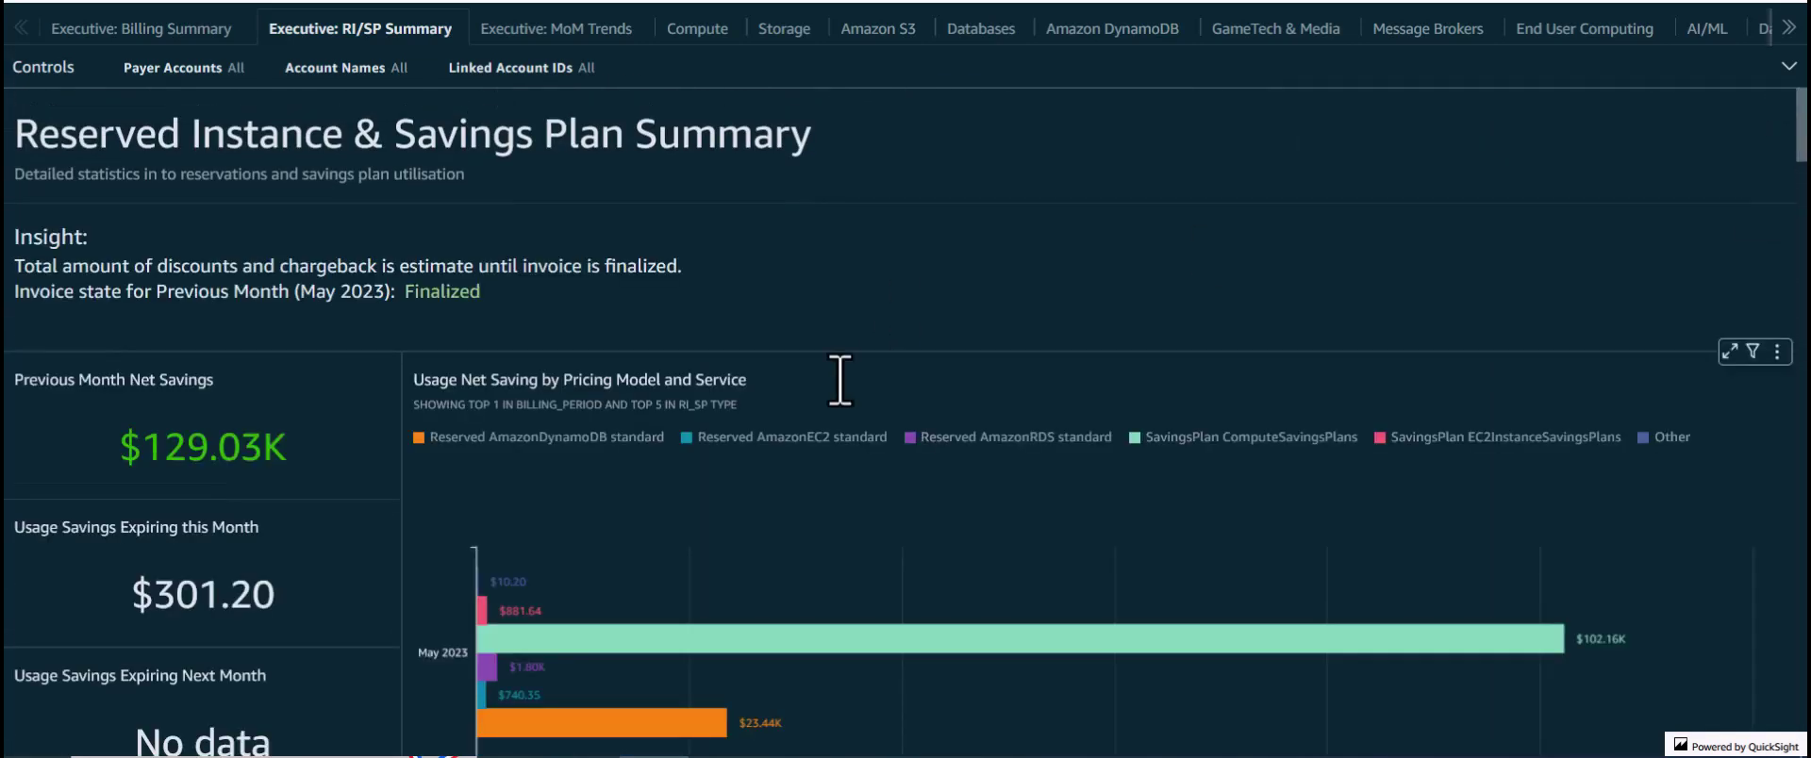